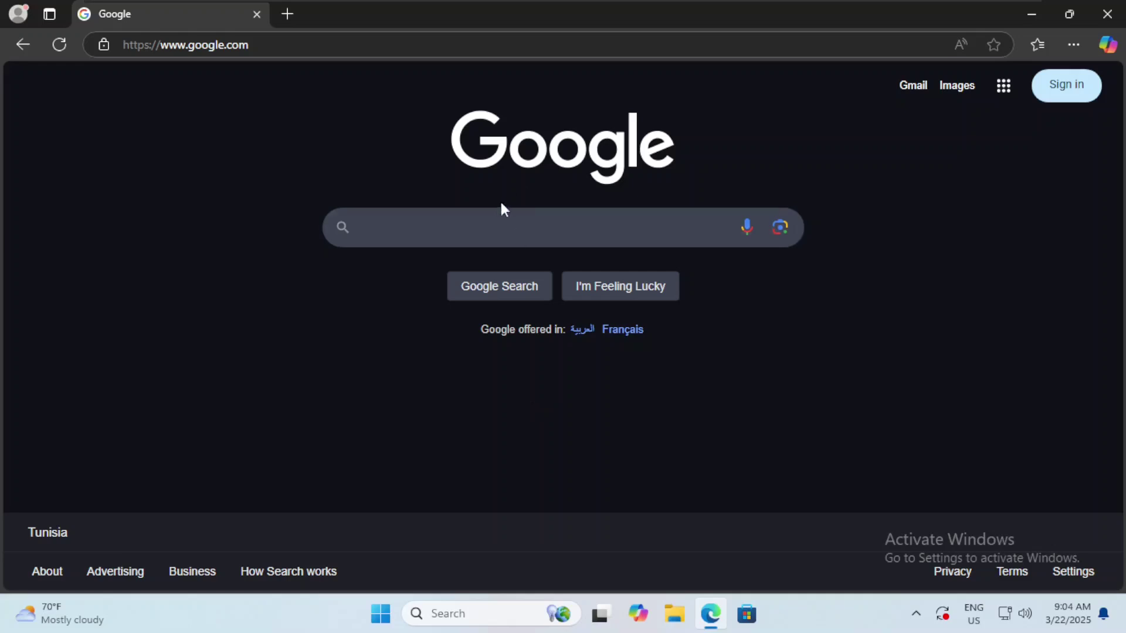
Search Google for "obsidian" and open the official obsidian.md website from the results.
{"action": "left_click", "coordinate": [498, 225]}
{"action": "type", "text": "obsidian"}
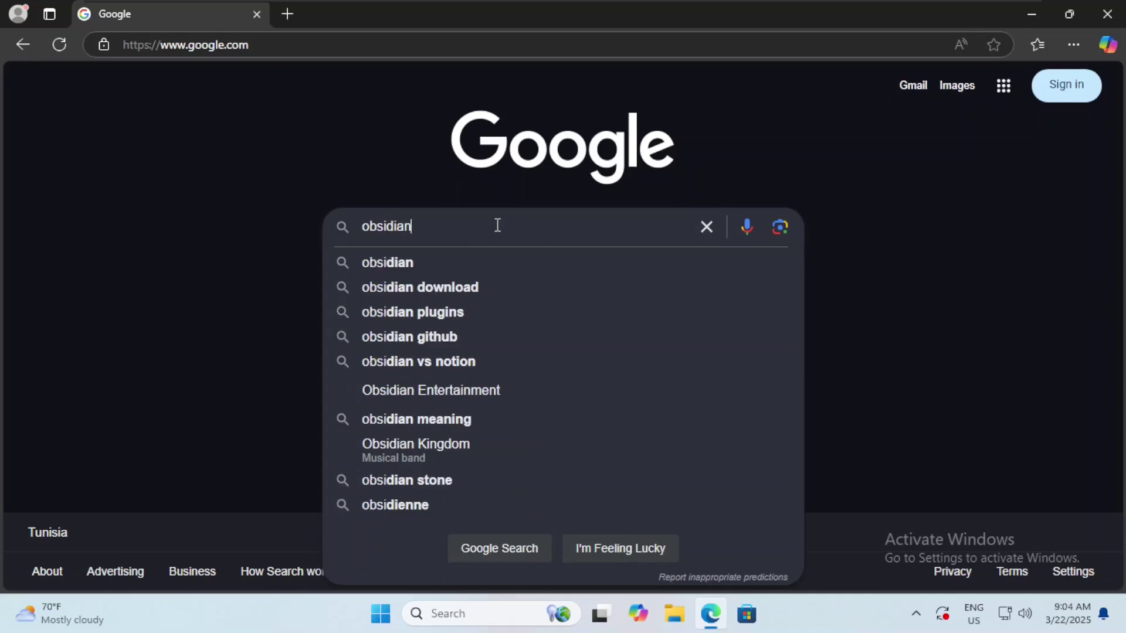
{"action": "key", "text": "Return"}
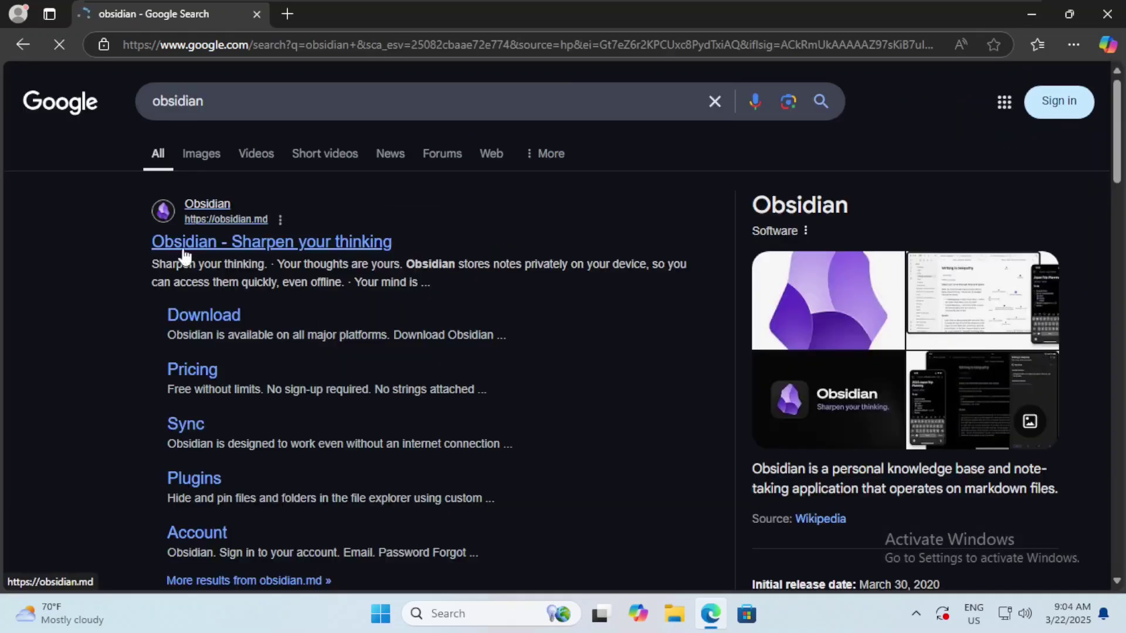
{"action": "left_click", "coordinate": [232, 243]}
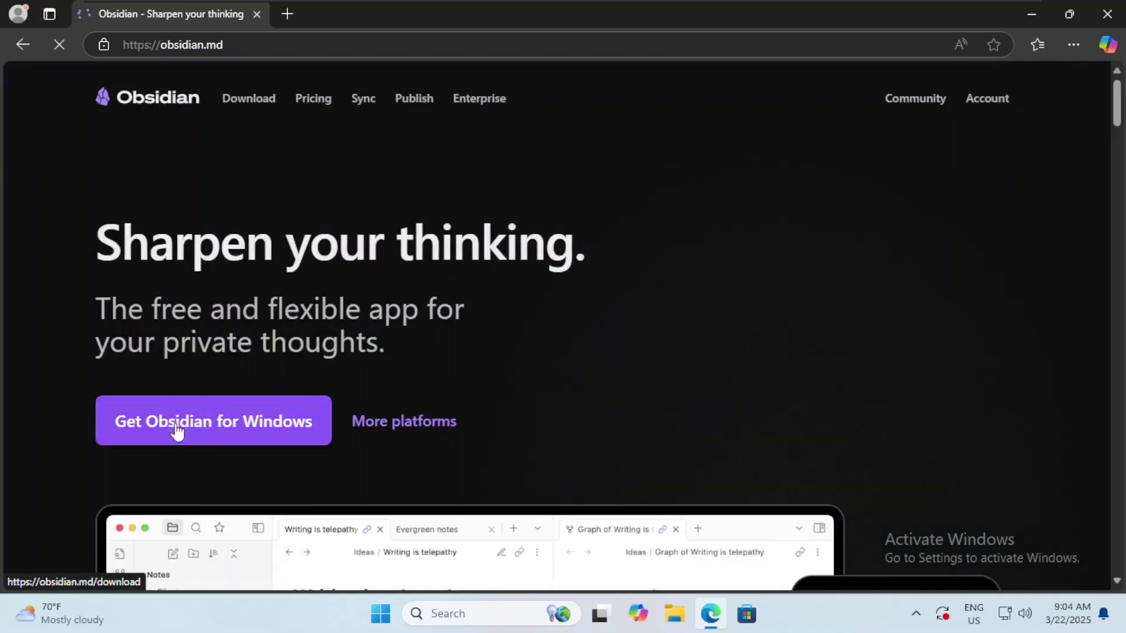
Go to the Obsidian download page and download the installer for Windows.
{"action": "scroll", "coordinate": [329, 410], "scroll_direction": "down", "scroll_amount": 5}
{"action": "scroll", "coordinate": [367, 393], "scroll_direction": "up", "scroll_amount": 5}
{"action": "left_click", "coordinate": [294, 409]}
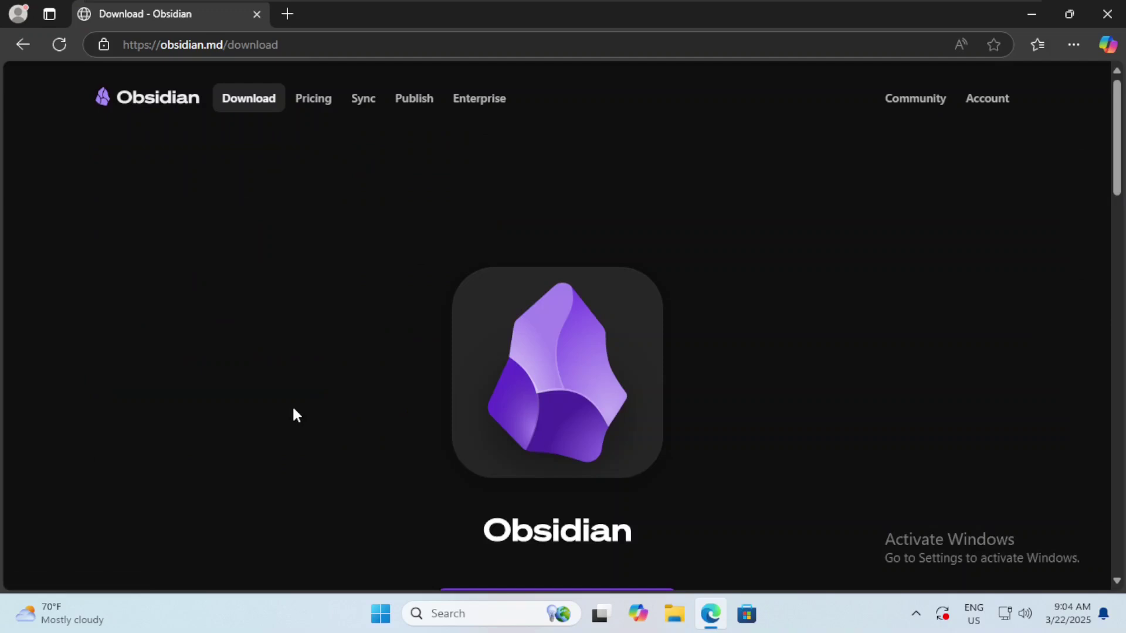
{"action": "scroll", "coordinate": [352, 381], "scroll_direction": "down", "scroll_amount": 8}
{"action": "scroll", "coordinate": [446, 337], "scroll_direction": "up", "scroll_amount": 3}
{"action": "left_click", "coordinate": [586, 284]}
{"action": "scroll", "coordinate": [510, 390], "scroll_direction": "down", "scroll_amount": 5}
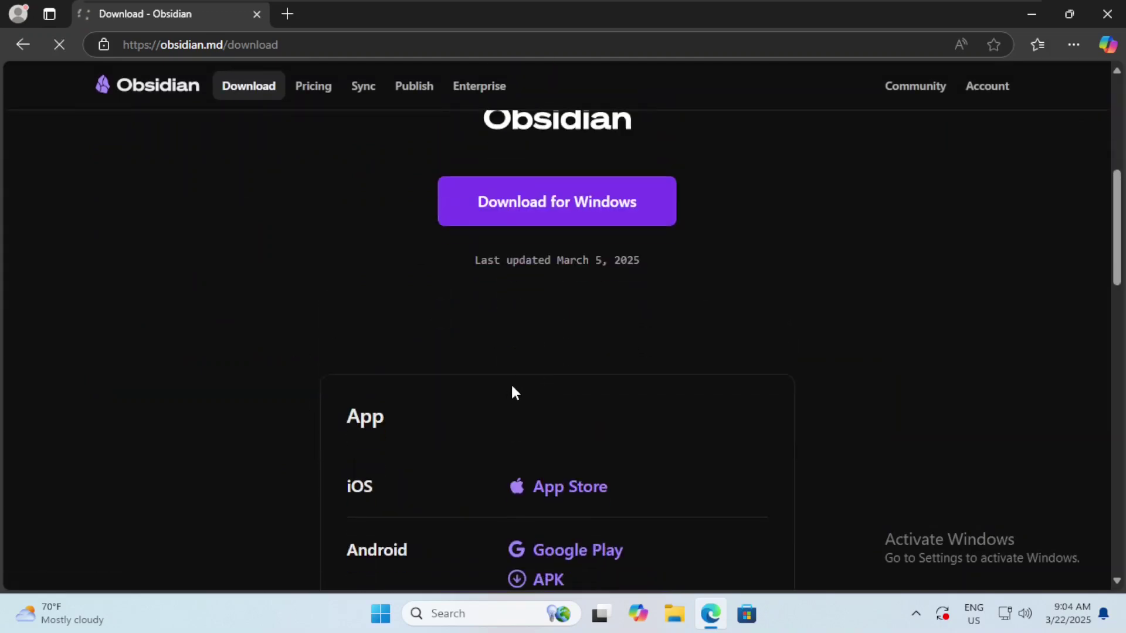
{"action": "scroll", "coordinate": [513, 392], "scroll_direction": "up", "scroll_amount": 4}
{"action": "scroll", "coordinate": [511, 392], "scroll_direction": "up", "scroll_amount": 4}
{"action": "left_click", "coordinate": [510, 455]}
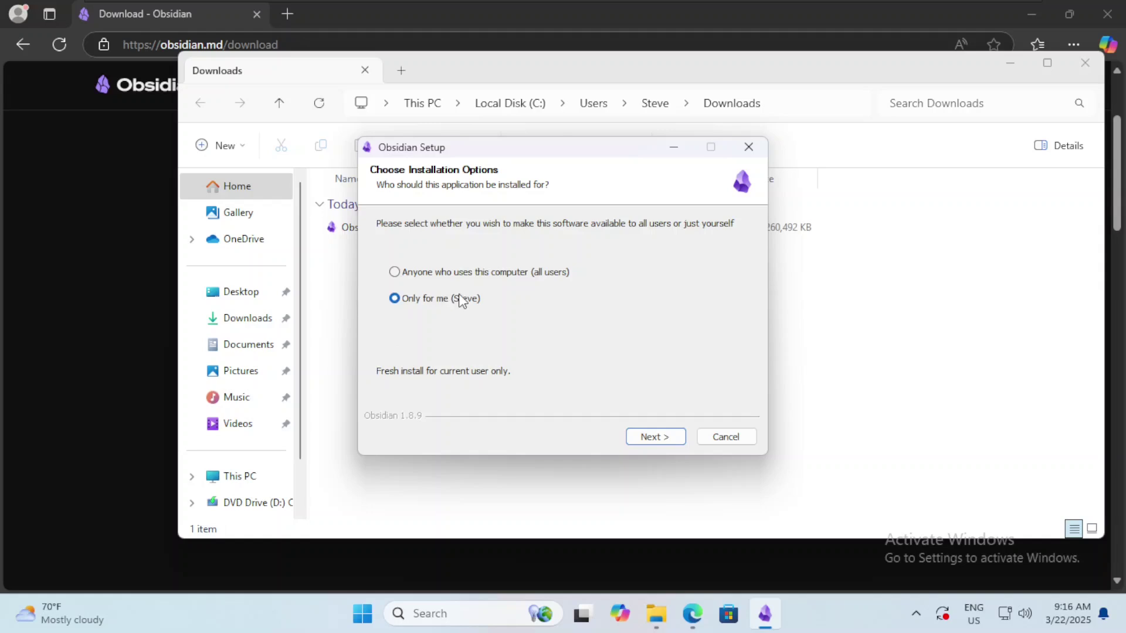
Install Obsidian for all users in C:\Program Files\Obsidian, allowing the device changes, and finish setup with Run Obsidian enabled.
{"action": "left_click", "coordinate": [434, 278]}
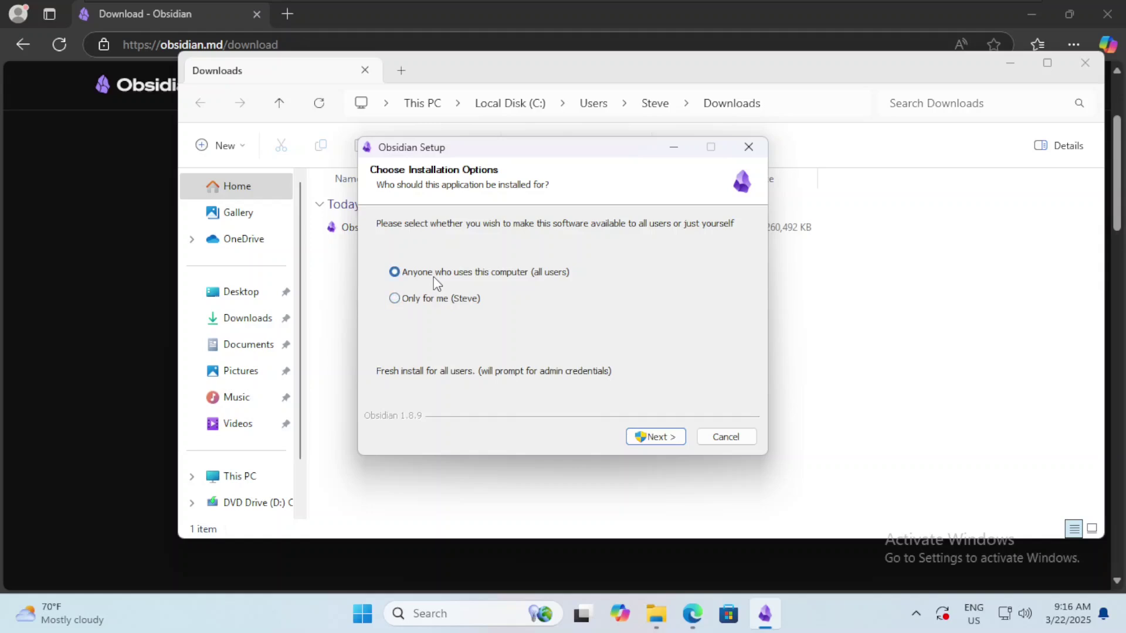
{"action": "left_click", "coordinate": [652, 437]}
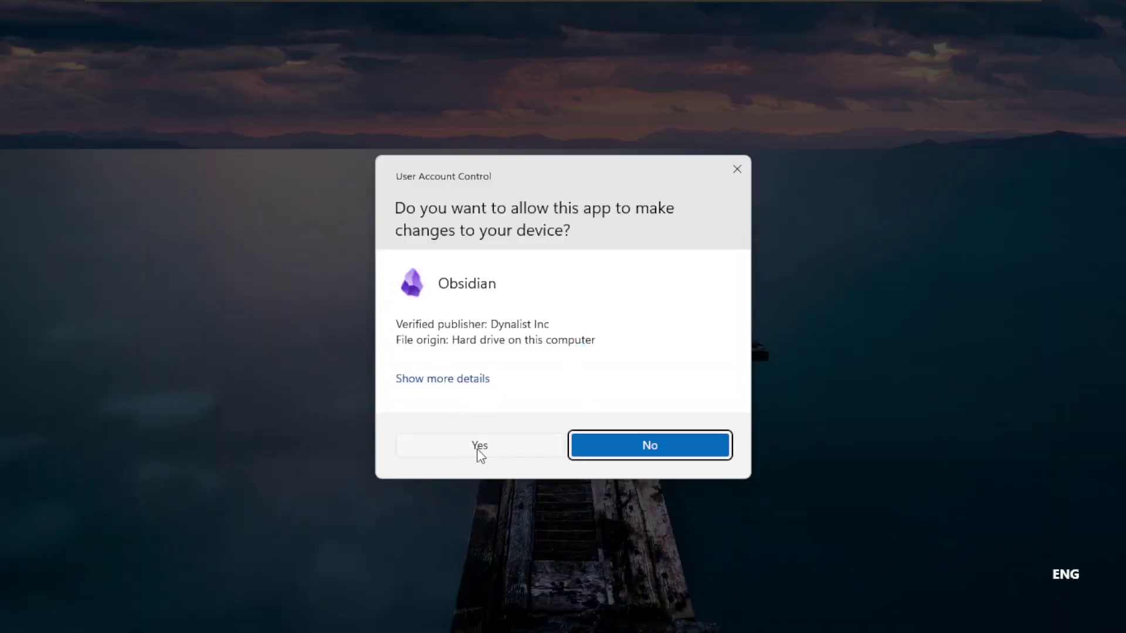
{"action": "left_click", "coordinate": [478, 450]}
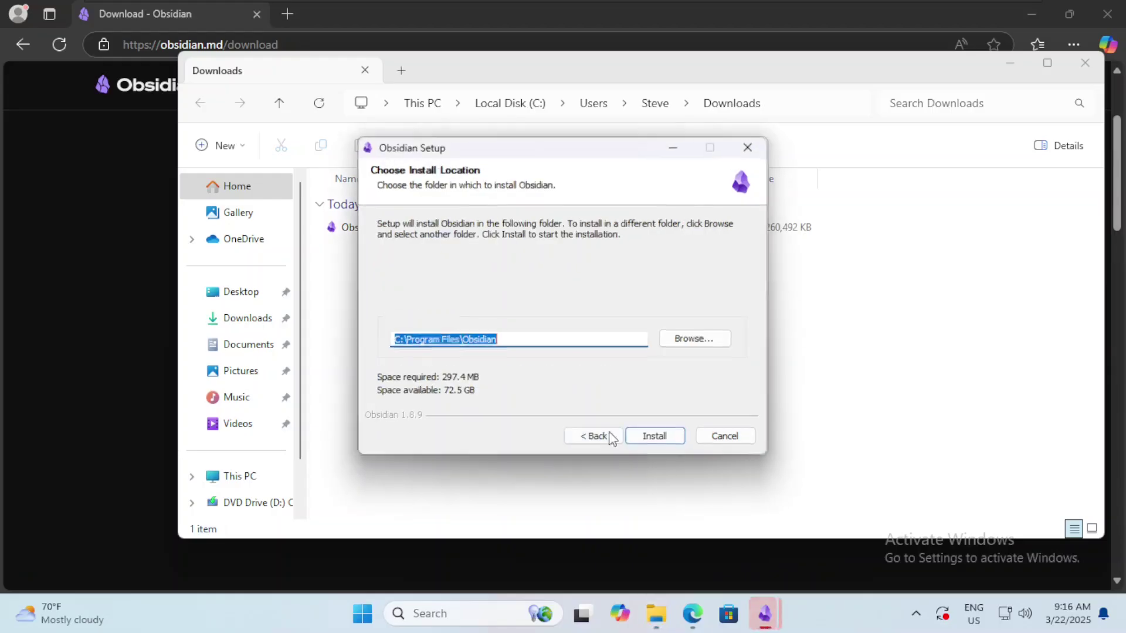
{"action": "left_click", "coordinate": [666, 441]}
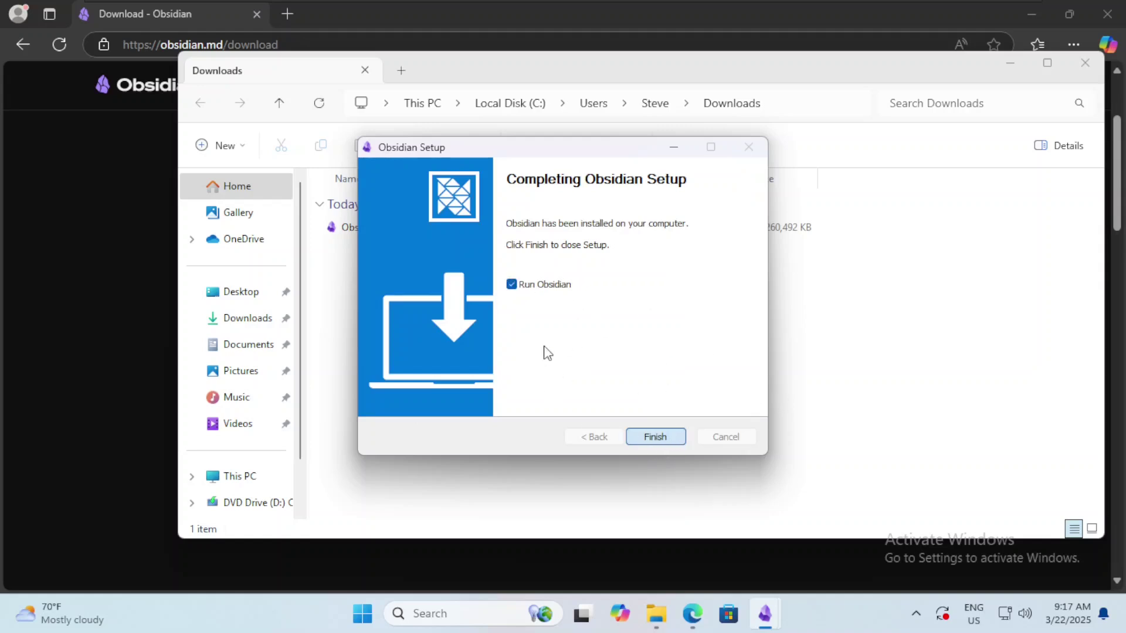
{"action": "left_click", "coordinate": [661, 440]}
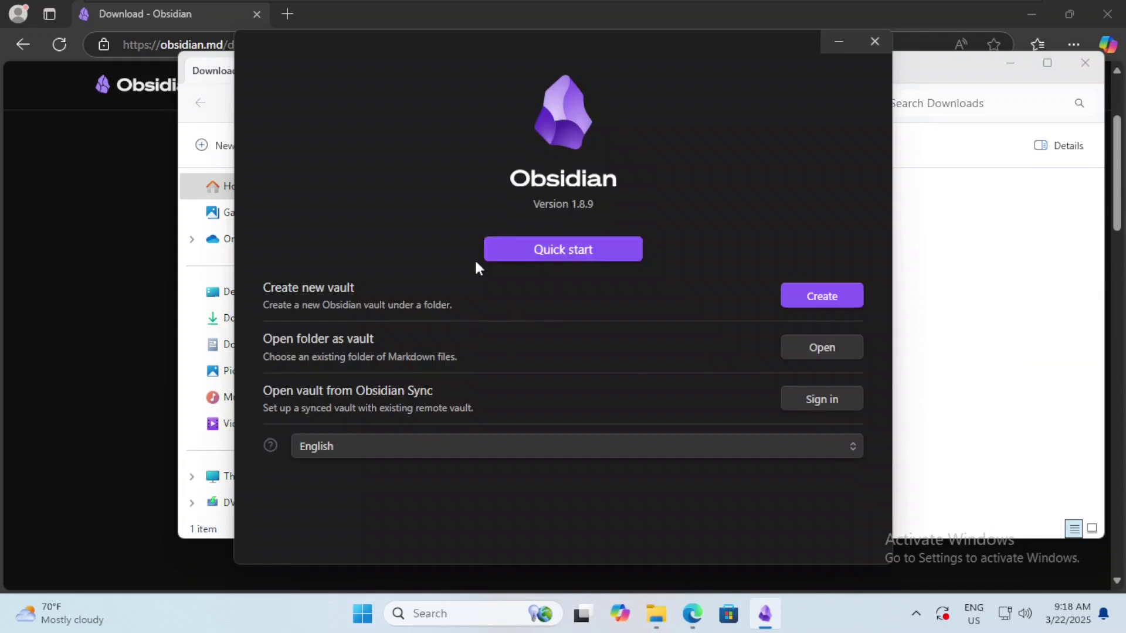
Create a new local vault named "My Notes" in the Documents folder.
{"action": "left_click", "coordinate": [827, 290]}
{"action": "left_click", "coordinate": [821, 324]}
{"action": "type", "text": "My Notes"}
{"action": "left_click", "coordinate": [827, 373]}
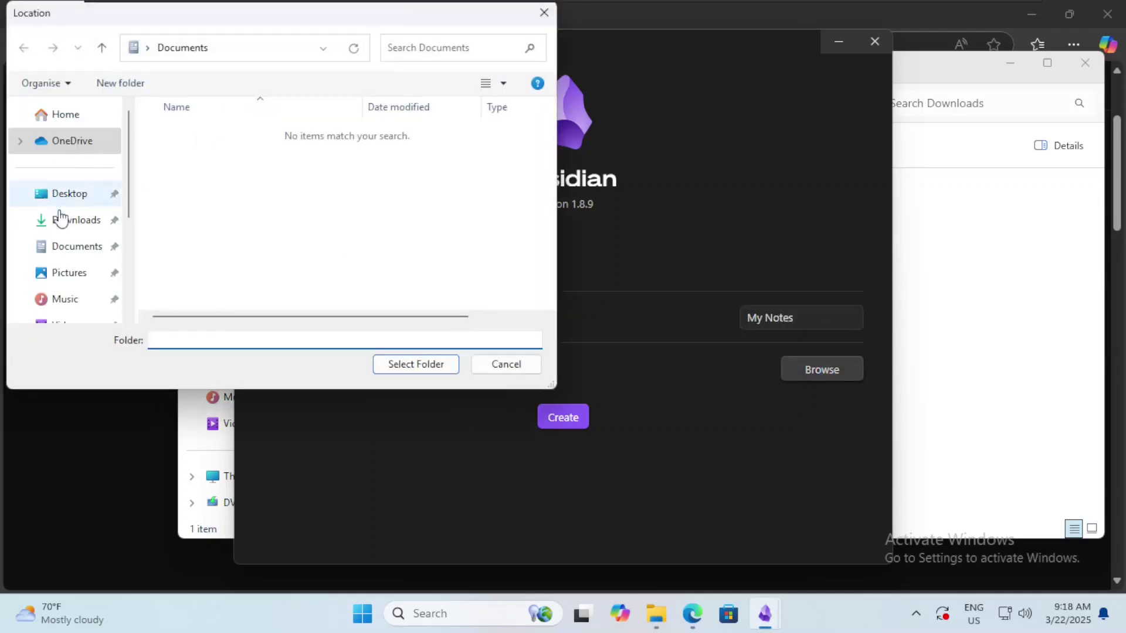
{"action": "left_click", "coordinate": [75, 250]}
{"action": "left_click", "coordinate": [404, 371]}
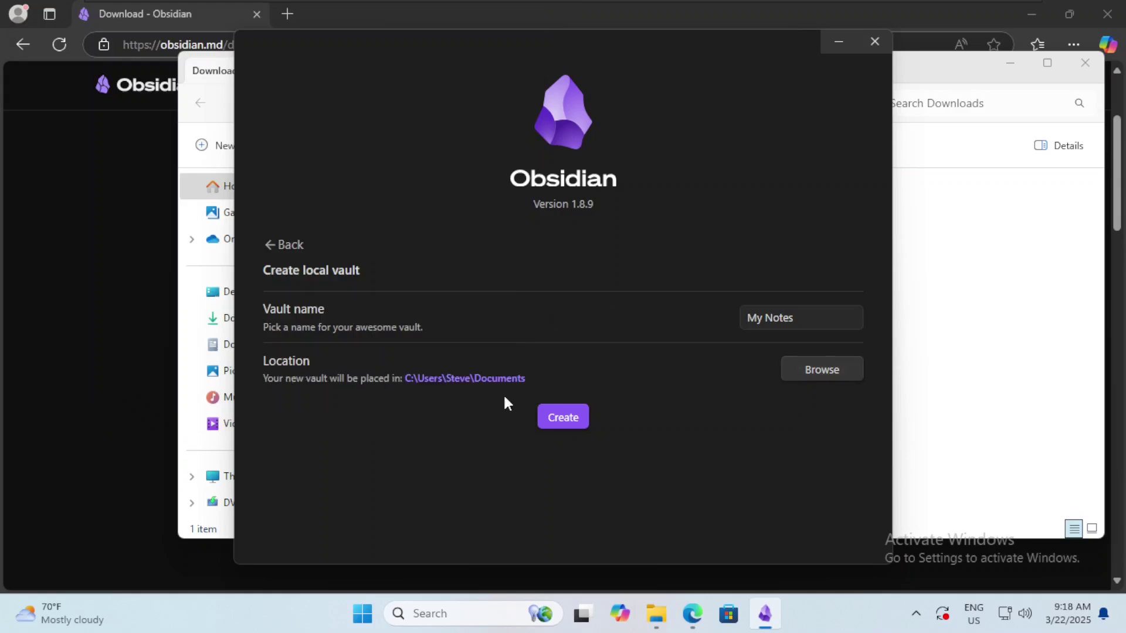
{"action": "left_click", "coordinate": [579, 416]}
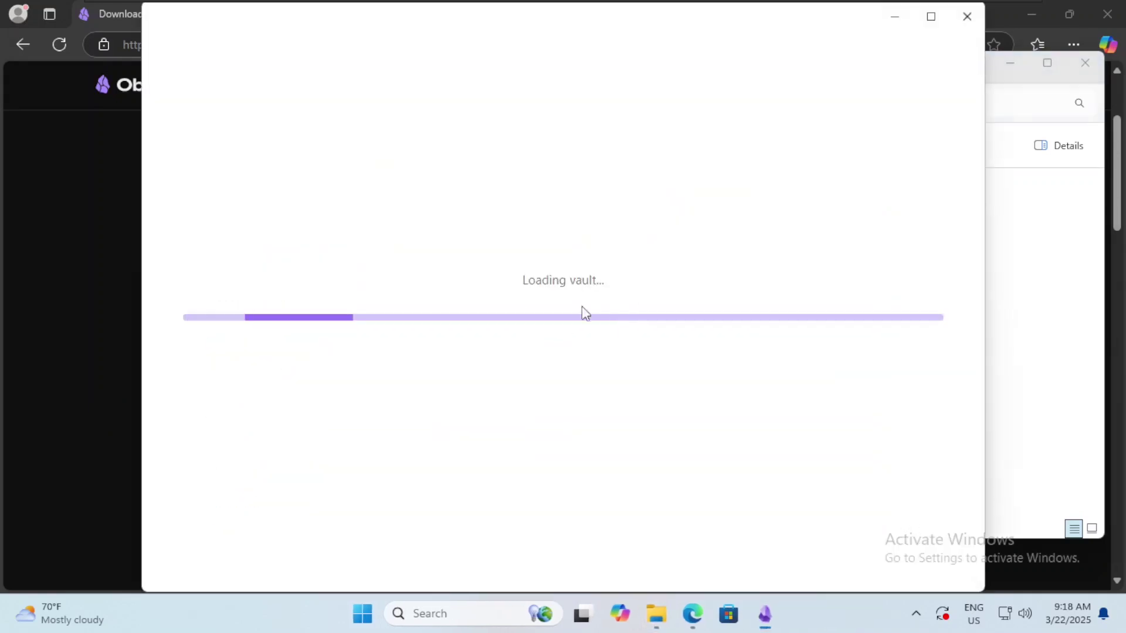
Maximize the vault window and move the Outline view from the backlinks sidebar into its own pane below the file explorer.
{"action": "left_click", "coordinate": [931, 19]}
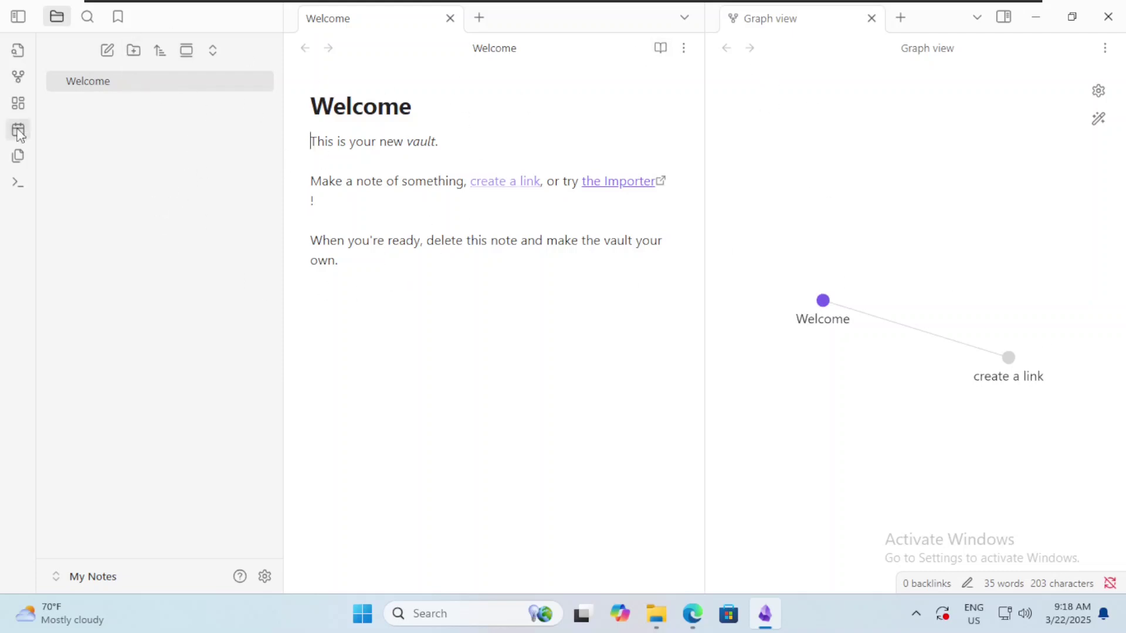
{"action": "left_click", "coordinate": [977, 18]}
{"action": "left_click", "coordinate": [1004, 16]}
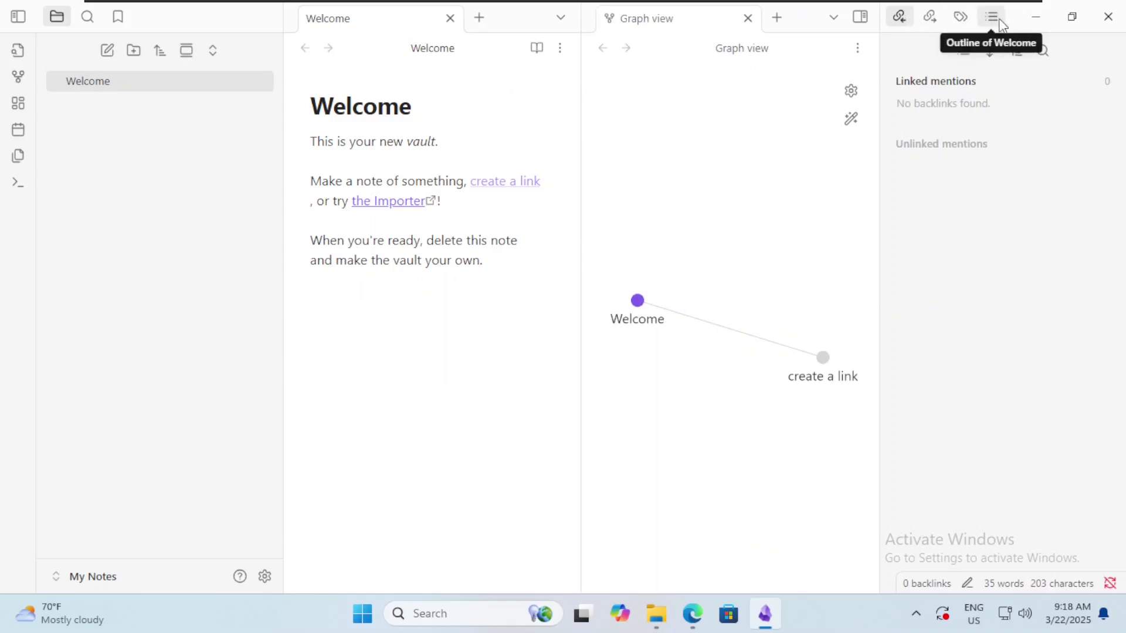
{"action": "left_click_drag", "start_coordinate": [997, 22], "coordinate": [107, 470]}
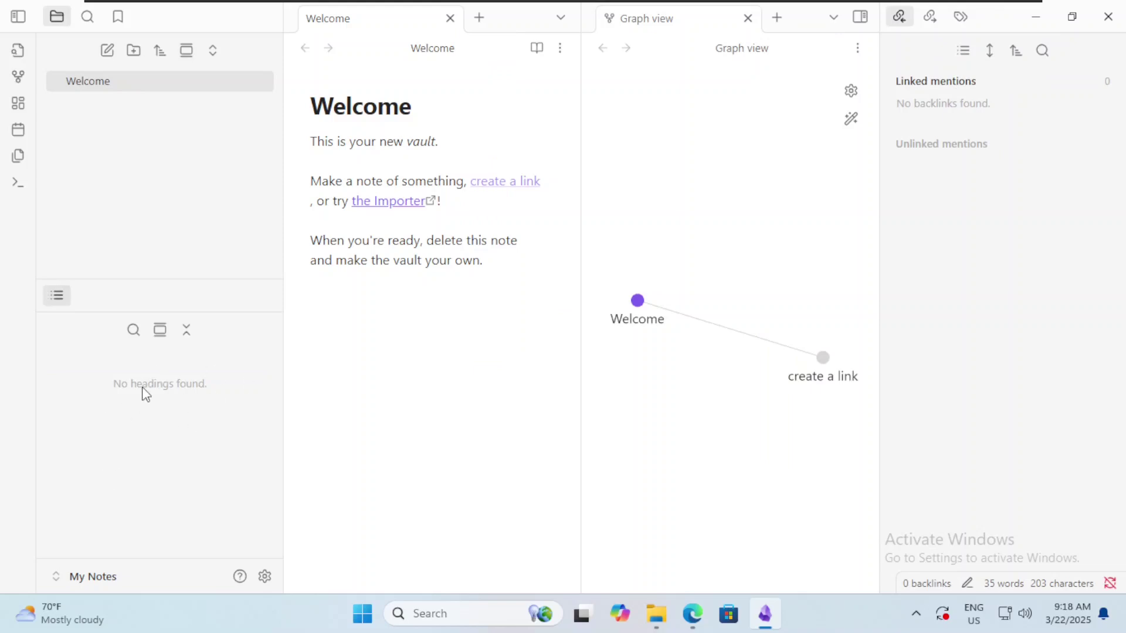
Replace the Welcome note's body text with a level-2 heading "Titile 1".
{"action": "left_click_drag", "start_coordinate": [505, 272], "coordinate": [302, 143]}
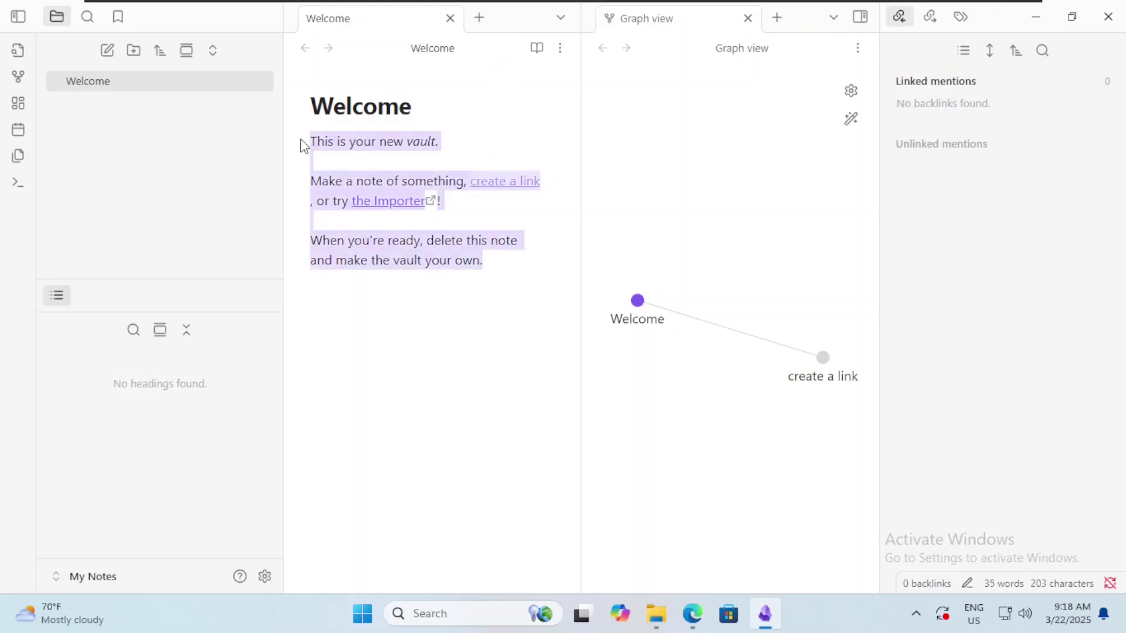
{"action": "type", "text": "# #"}
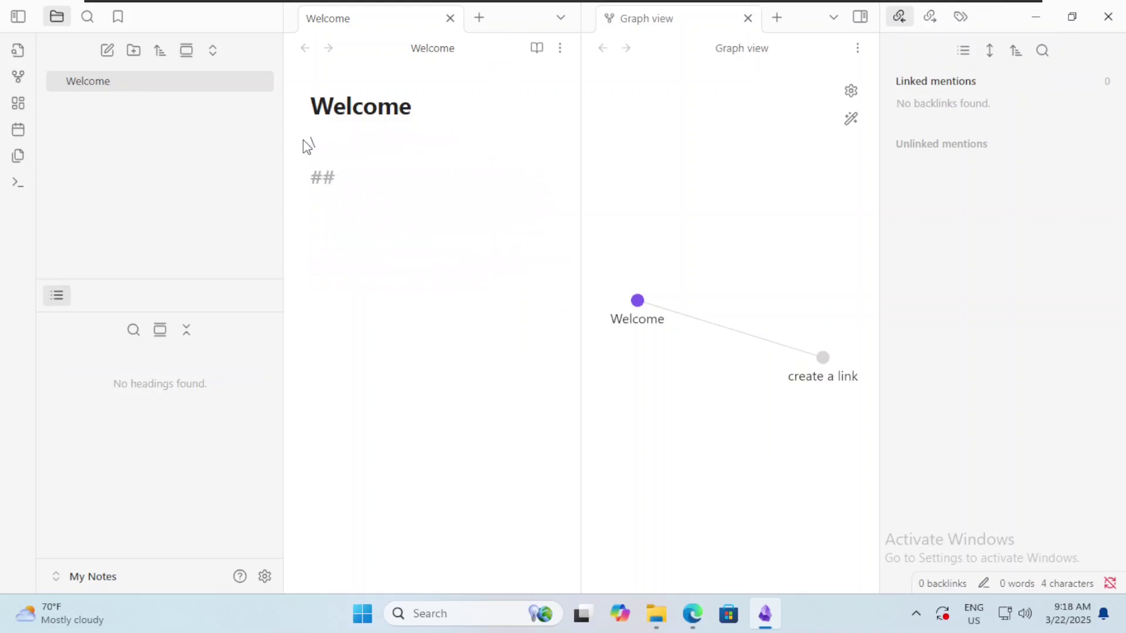
{"action": "type", "text": "Titile 1"}
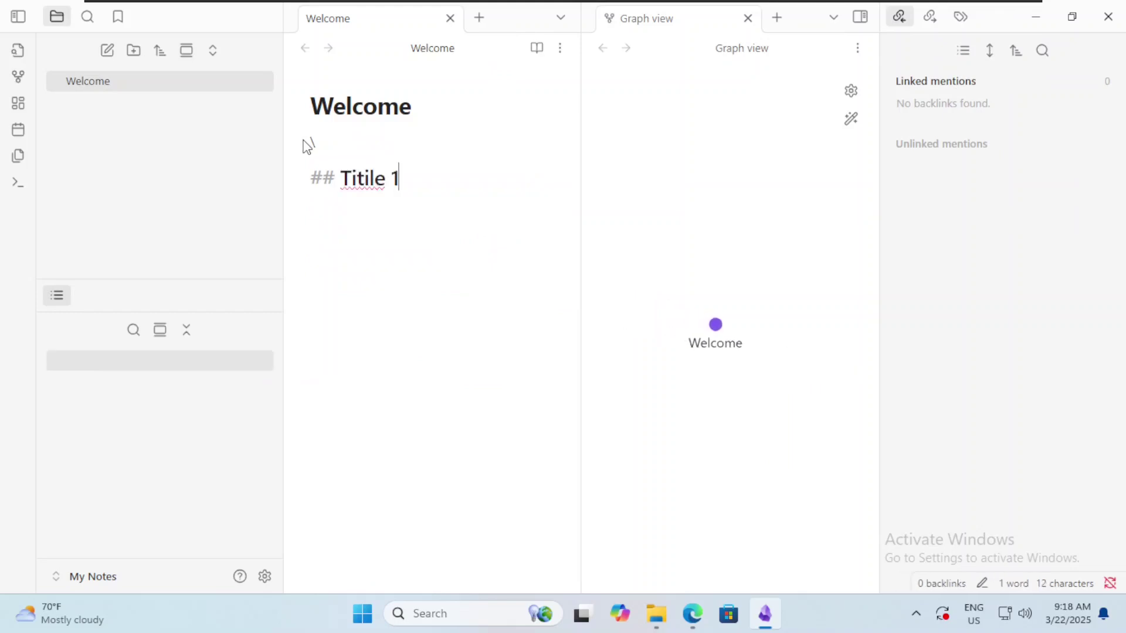
{"action": "key", "text": "Return"}
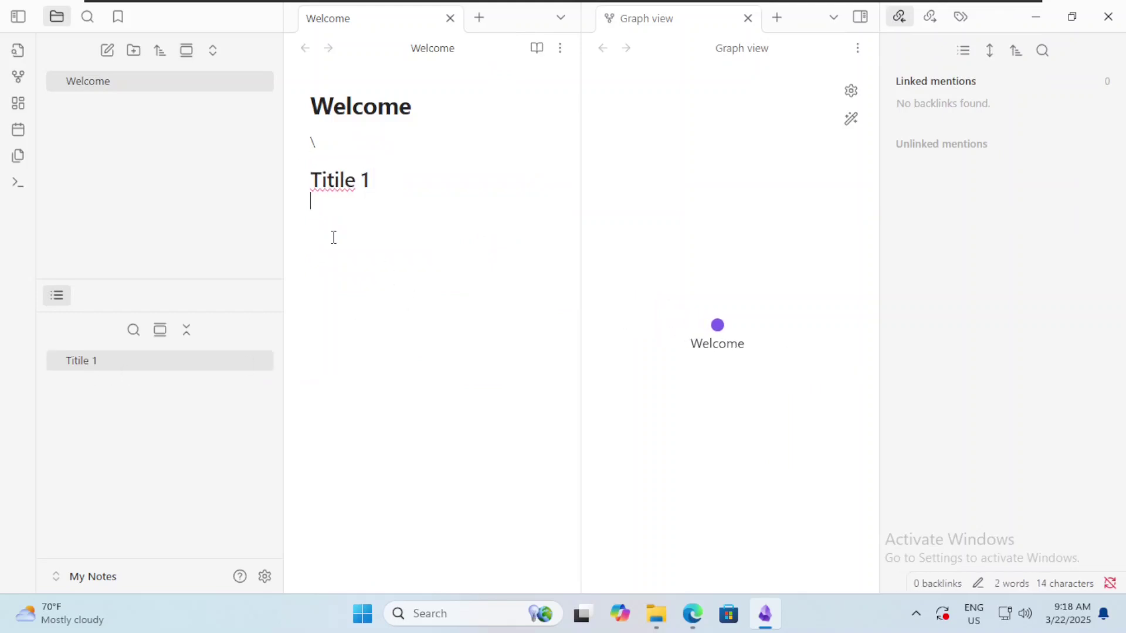
Add a level-3 heading "title 2" beneath the first heading in the Welcome note.
{"action": "type", "text": "### tiot"}
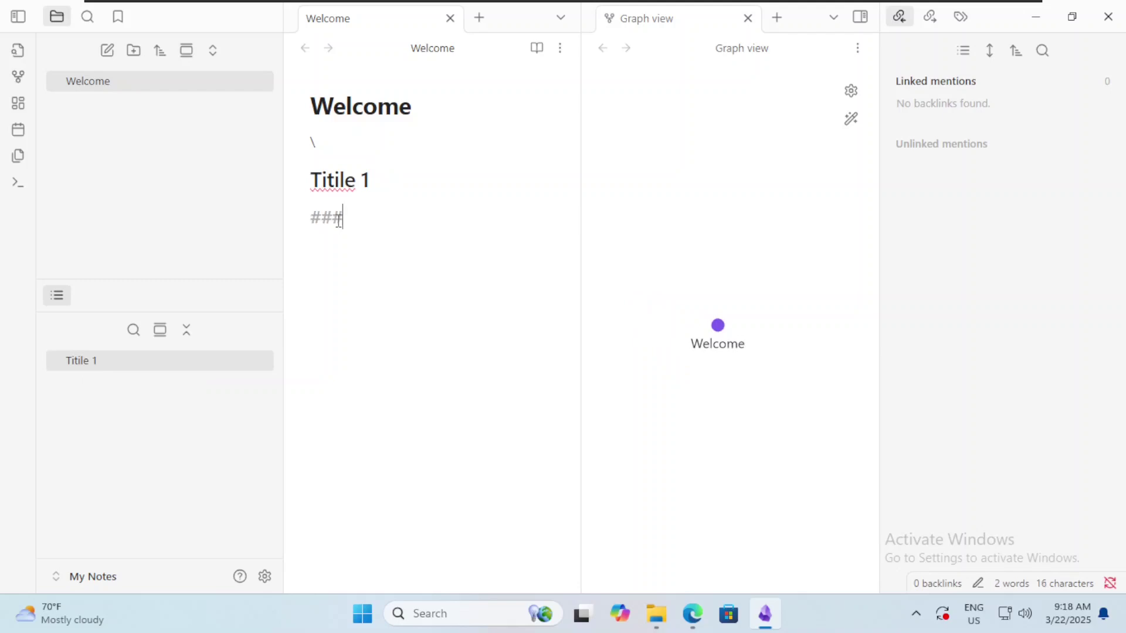
{"action": "key", "text": "BackSpace"}
{"action": "key", "text": "BackSpace"}
{"action": "type", "text": "it"}
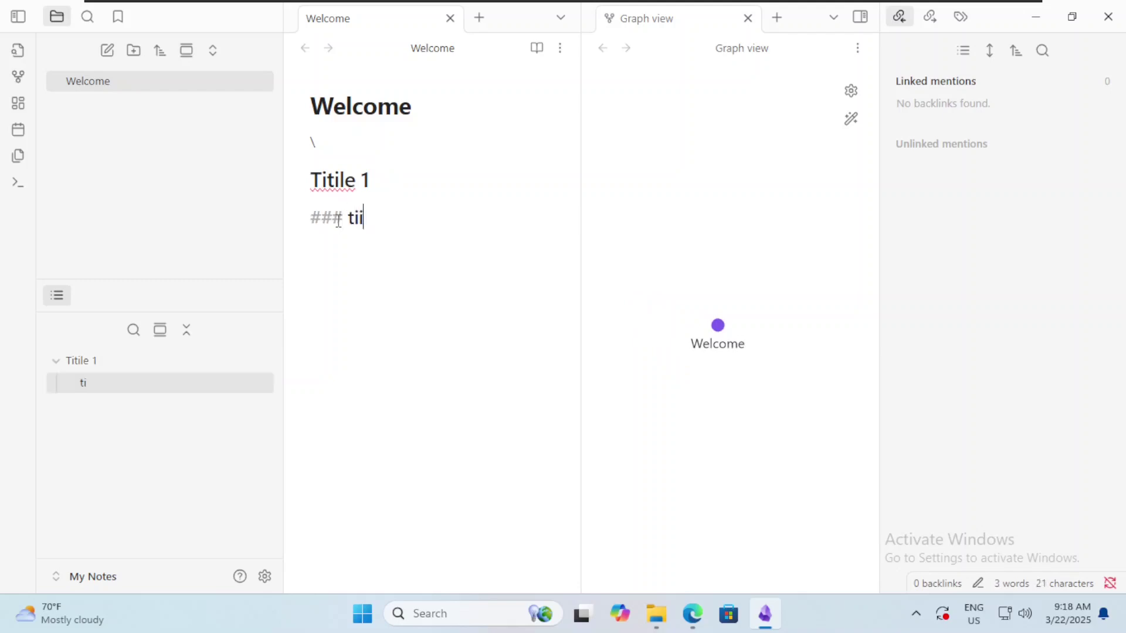
{"action": "type", "text": "le 2"}
{"action": "key", "text": "Return"}
Collapse and re-expand the note's headings in the outline to check how they nest.
{"action": "left_click", "coordinate": [189, 331]}
{"action": "left_click", "coordinate": [192, 333]}
{"action": "left_click", "coordinate": [57, 362]}
{"action": "left_click", "coordinate": [56, 362]}
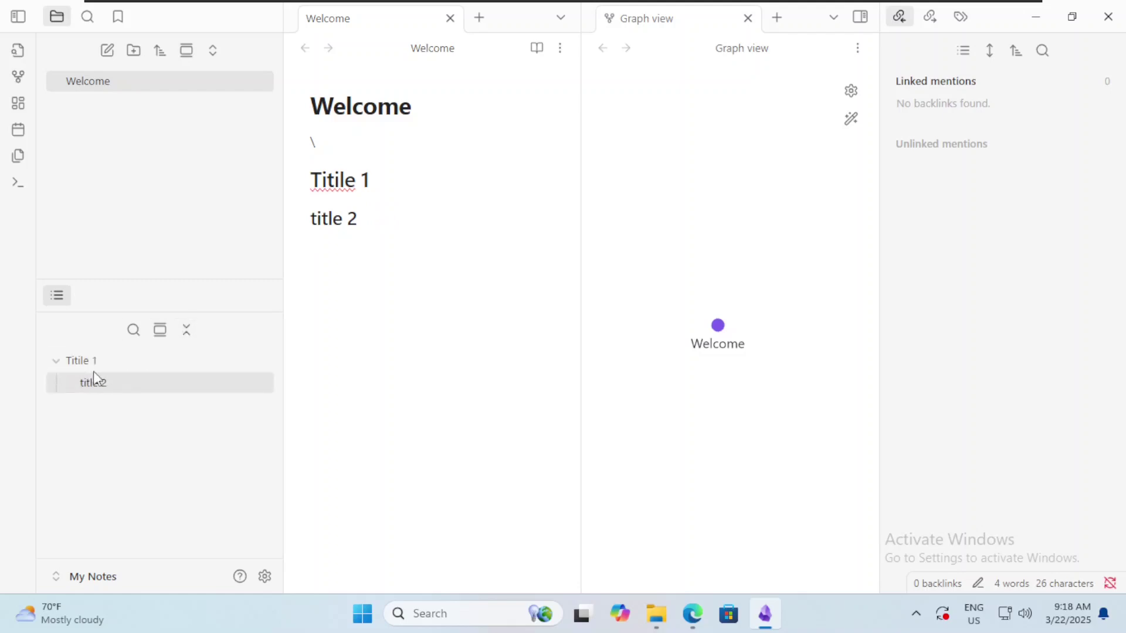
Hide the backlinks sidebar and widen the Welcome note's pane relative to the graph view.
{"action": "left_click", "coordinate": [860, 17]}
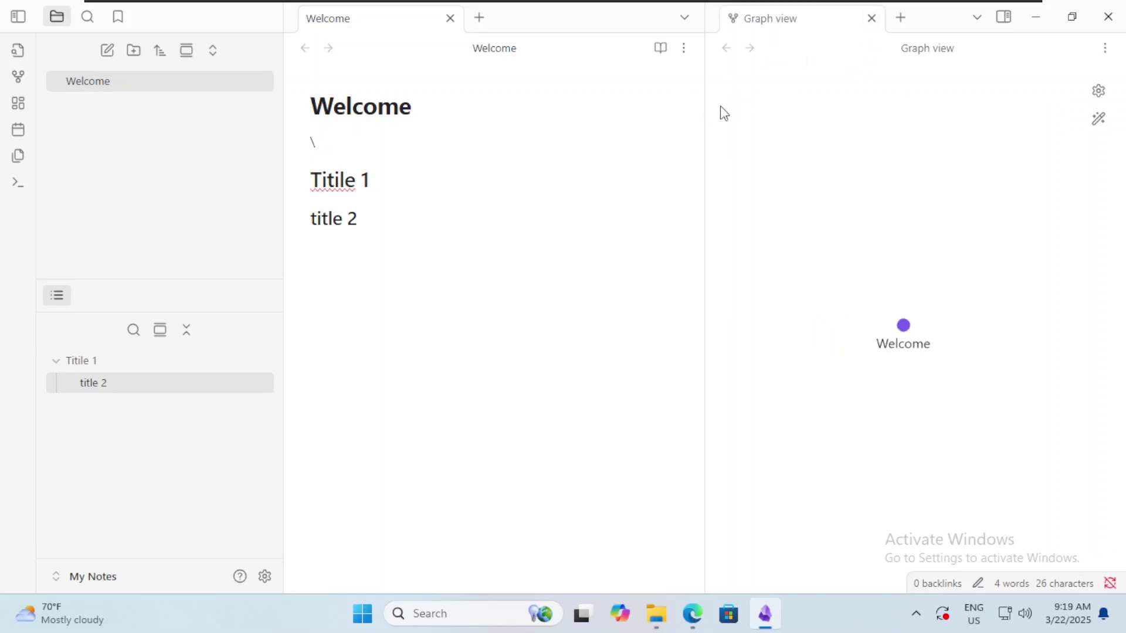
{"action": "left_click_drag", "start_coordinate": [704, 114], "coordinate": [795, 111]}
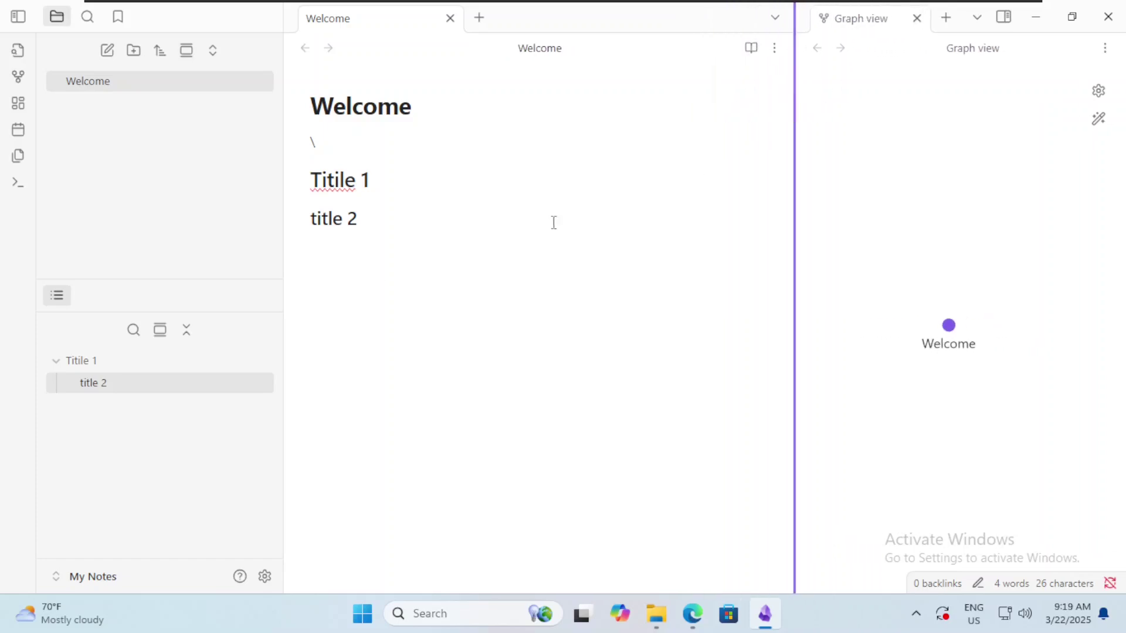
Turn on community plugins in the settings and search the plugin directory for "calendar".
{"action": "left_click", "coordinate": [265, 577]}
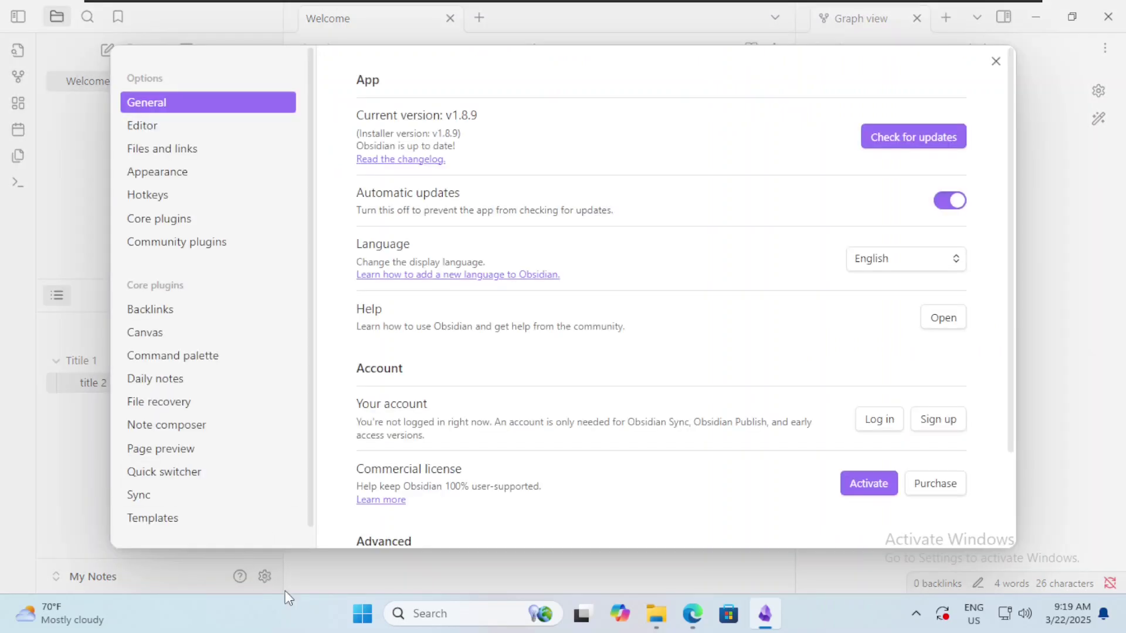
{"action": "left_click", "coordinate": [206, 242]}
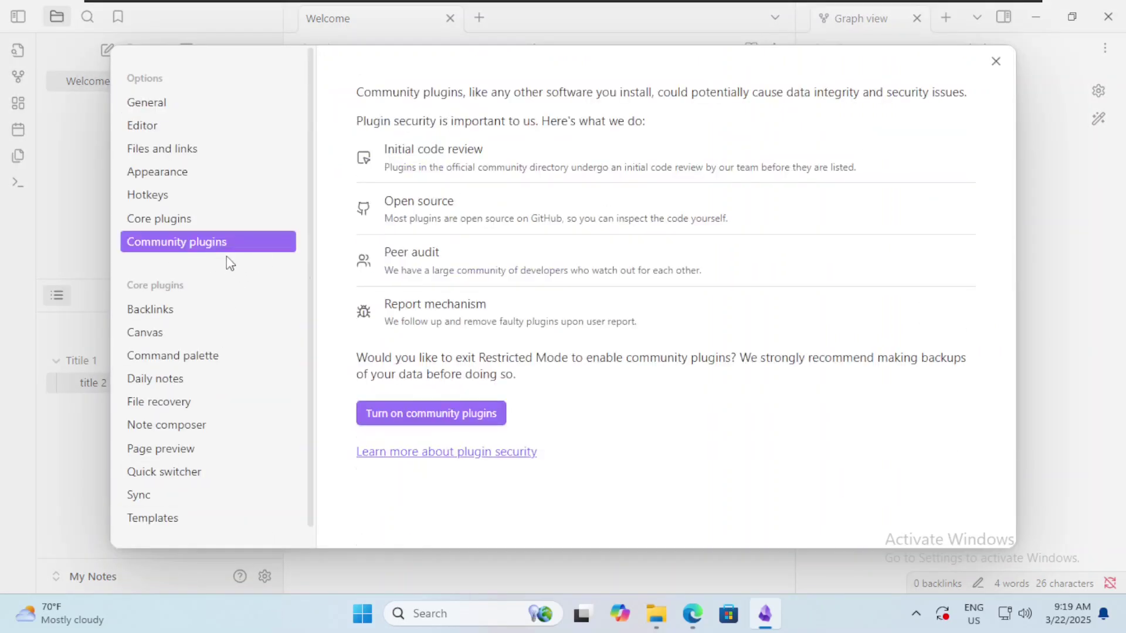
{"action": "left_click", "coordinate": [416, 422]}
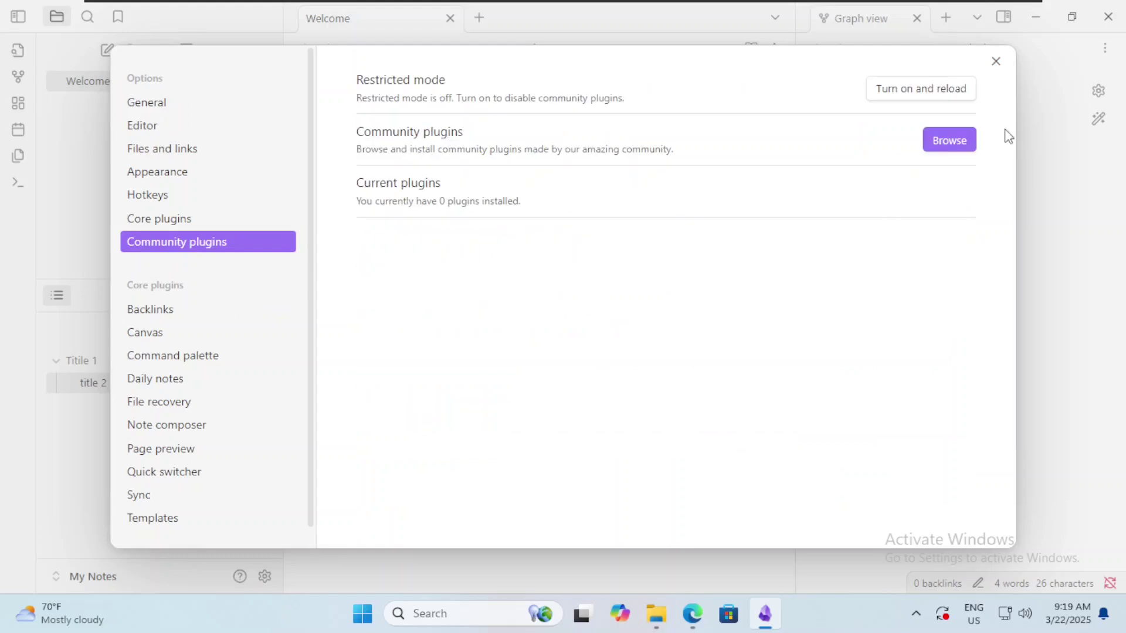
{"action": "left_click", "coordinate": [946, 139]}
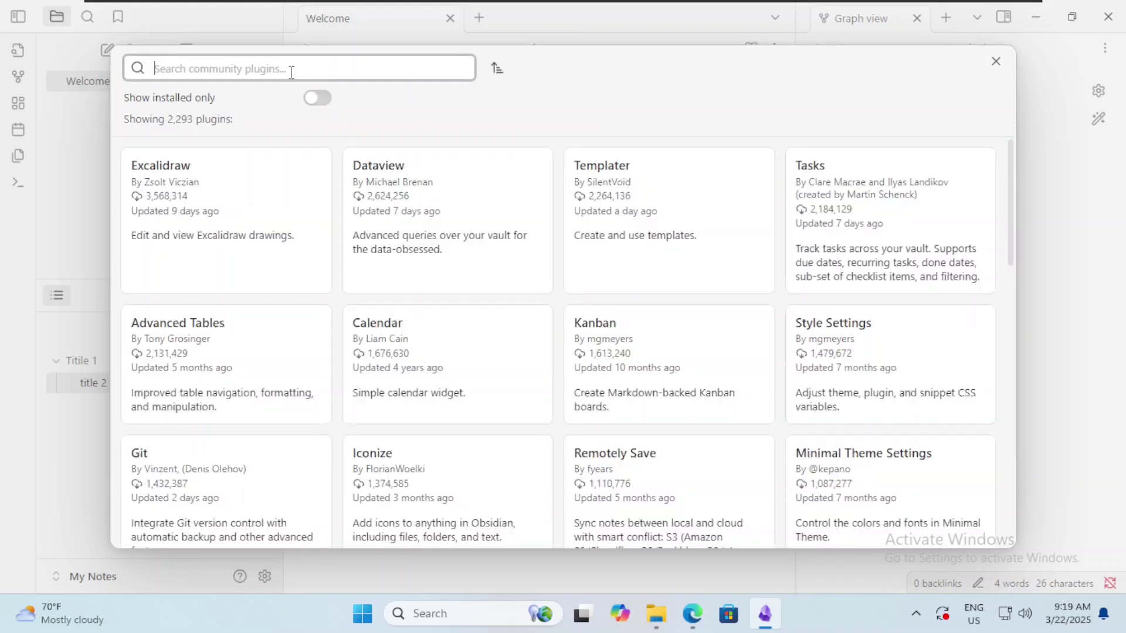
{"action": "type", "text": "calendar"}
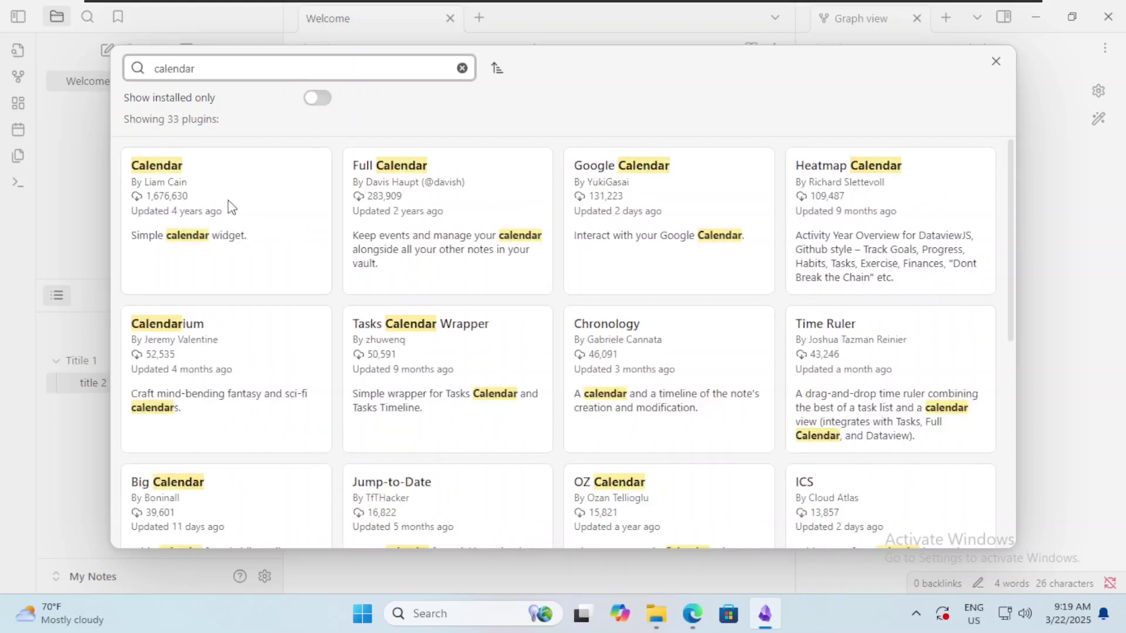
Install and enable the Calendar community plugin, then close the plugin browser and settings.
{"action": "left_click", "coordinate": [229, 202]}
{"action": "left_click", "coordinate": [420, 296]}
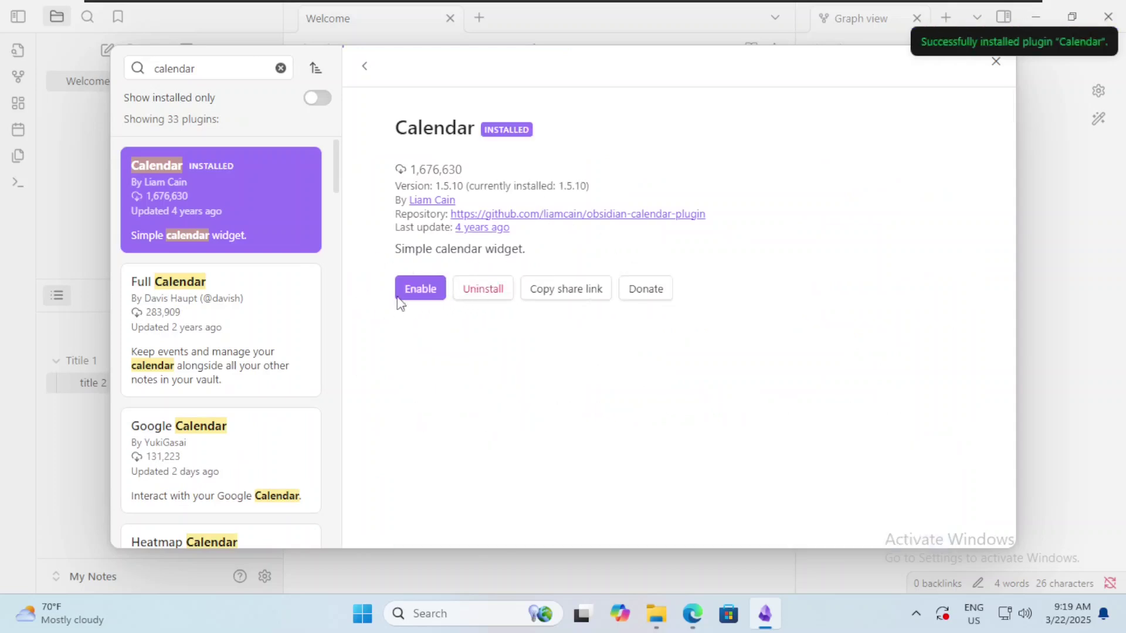
{"action": "left_click", "coordinate": [420, 288]}
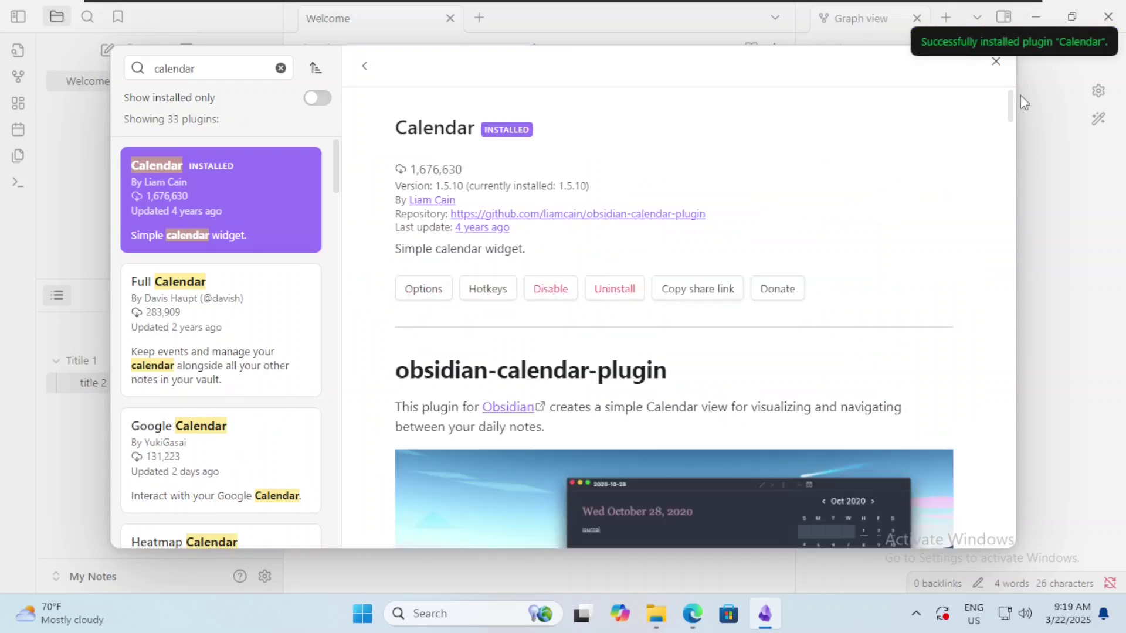
{"action": "left_click", "coordinate": [996, 62]}
{"action": "key", "text": "Escape"}
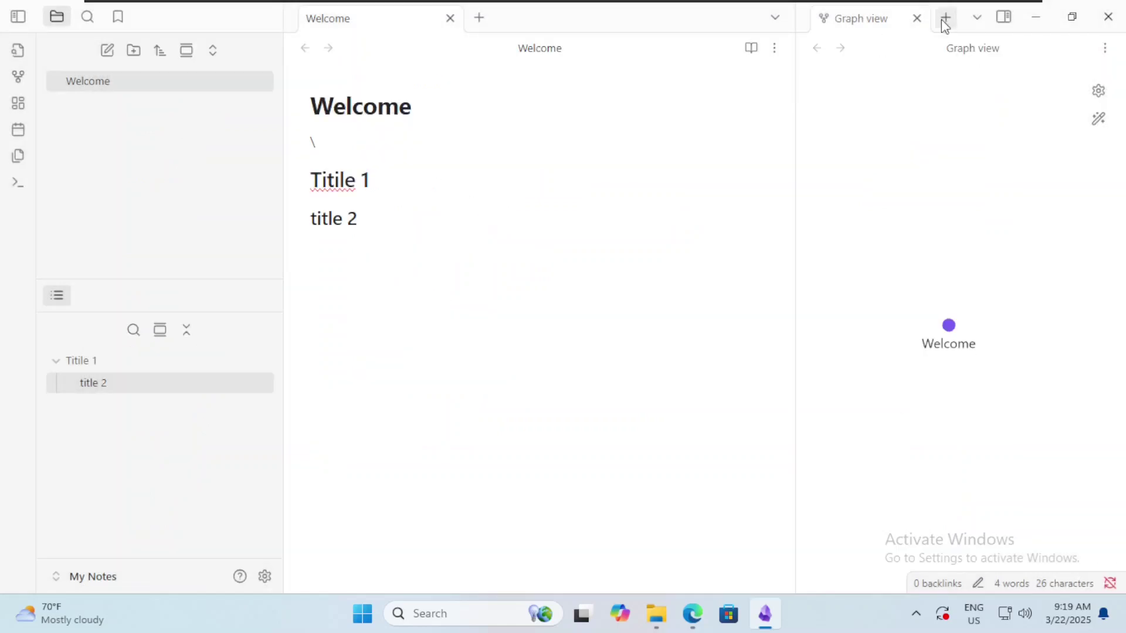
Open the Calendar from the collapsed sidebar and dock it in its own pane below the graph view.
{"action": "left_click", "coordinate": [1005, 17]}
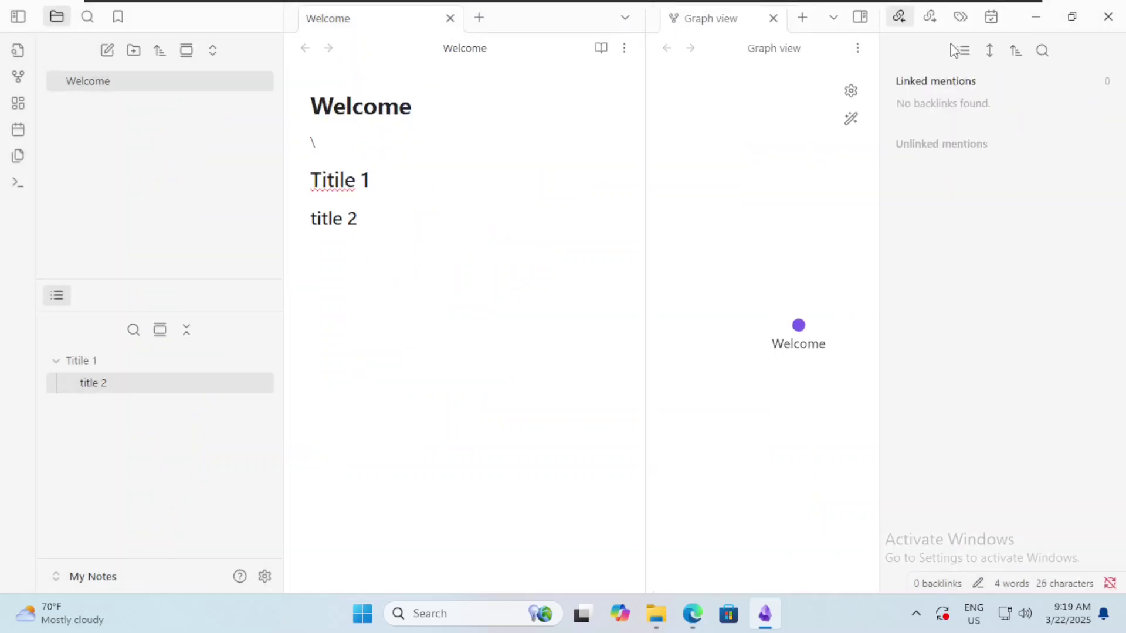
{"action": "left_click", "coordinate": [992, 18]}
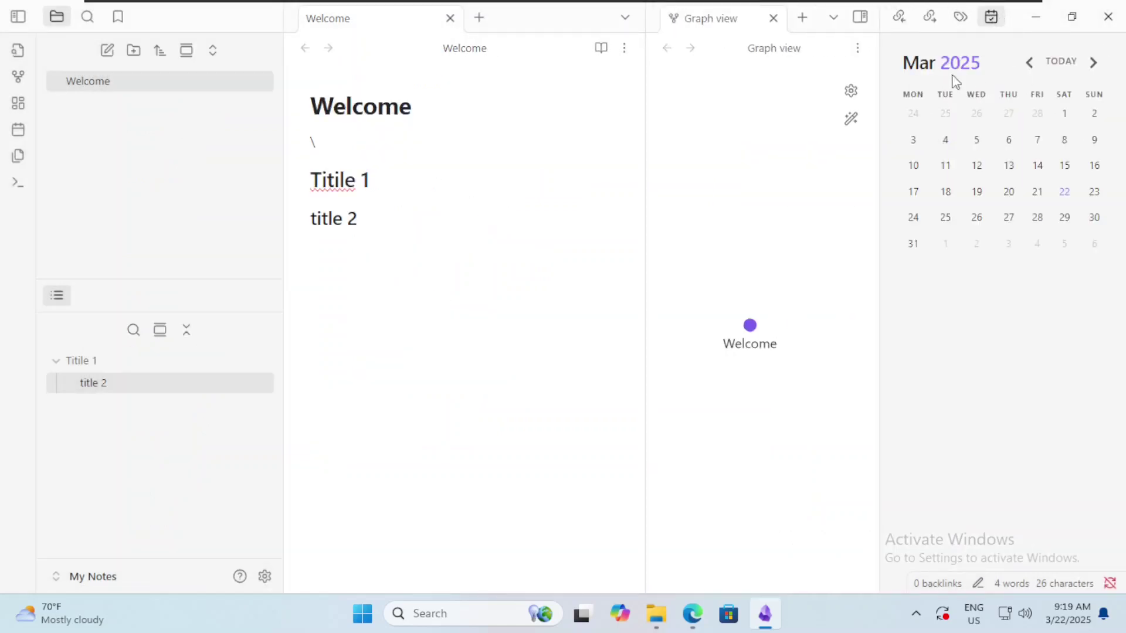
{"action": "left_click_drag", "start_coordinate": [791, 444], "coordinate": [764, 452]}
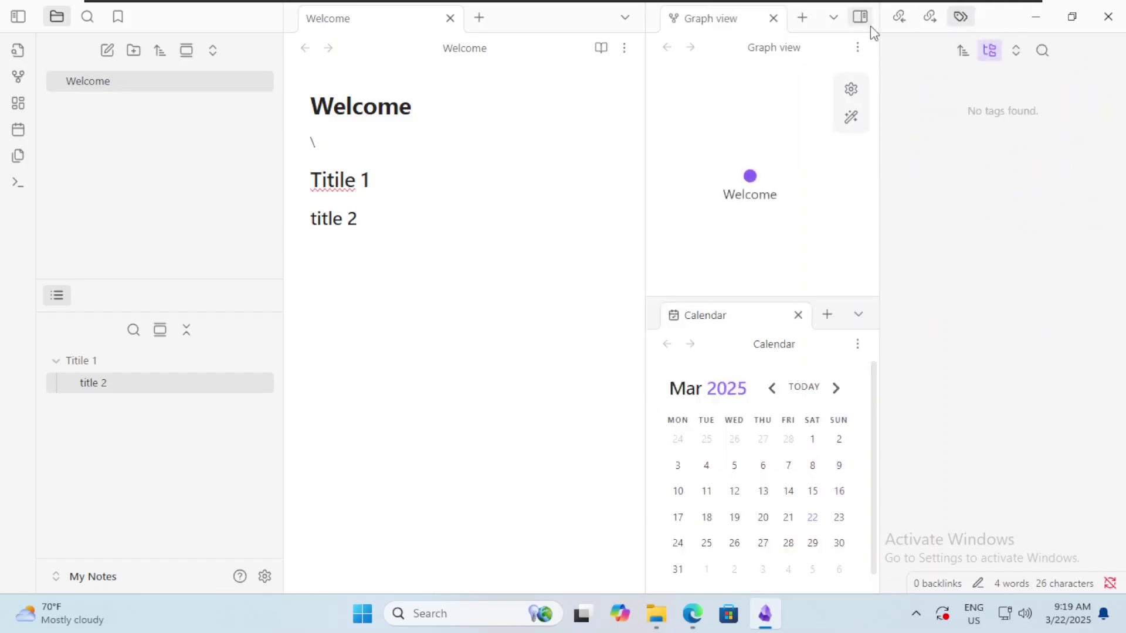
Hide the tags sidebar and narrow the graph and Calendar column to give the Welcome note more width.
{"action": "left_click", "coordinate": [867, 21]}
{"action": "left_click_drag", "start_coordinate": [794, 207], "coordinate": [828, 210]}
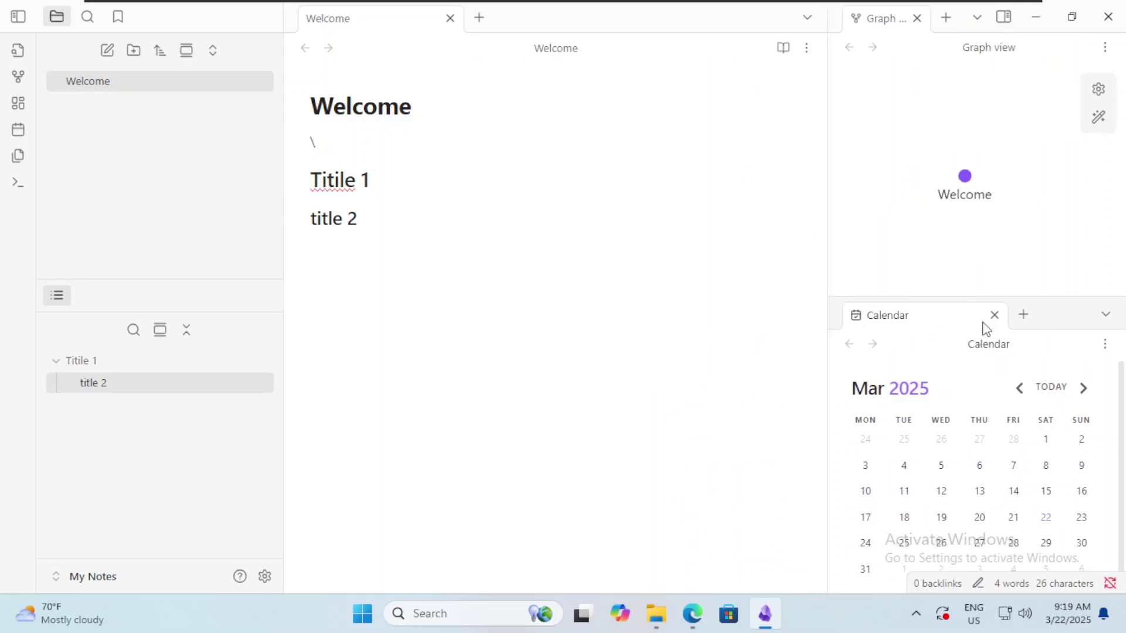
Delete the stray backslash under the Welcome note's title.
{"action": "left_click", "coordinate": [325, 149]}
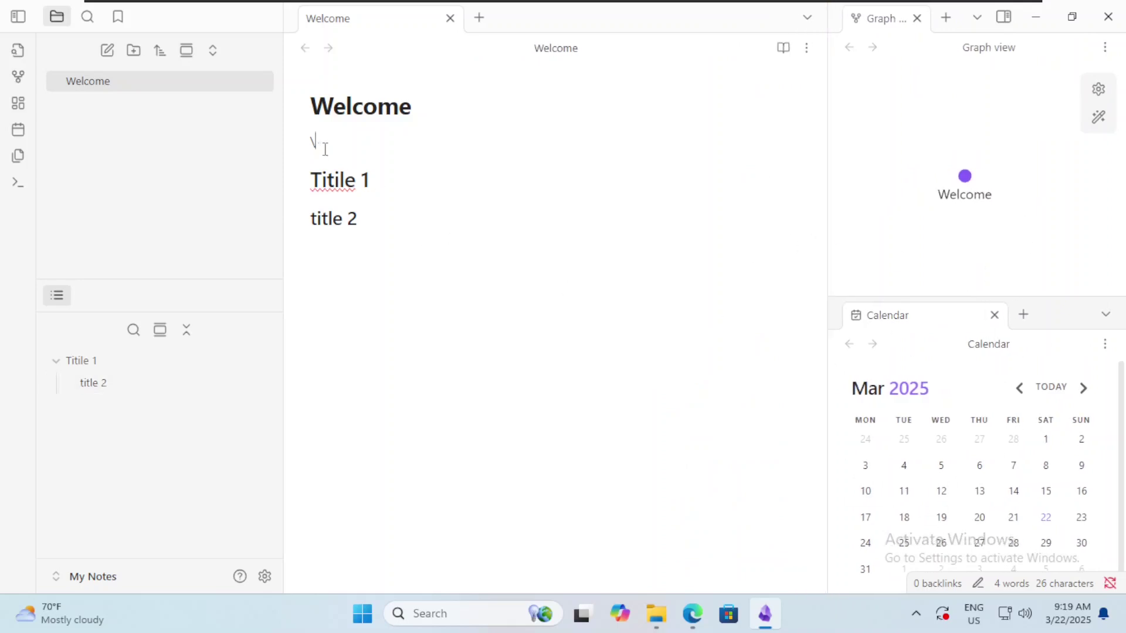
Open the community theme browser from the appearance settings and search for "hackt".
{"action": "left_click", "coordinate": [265, 577]}
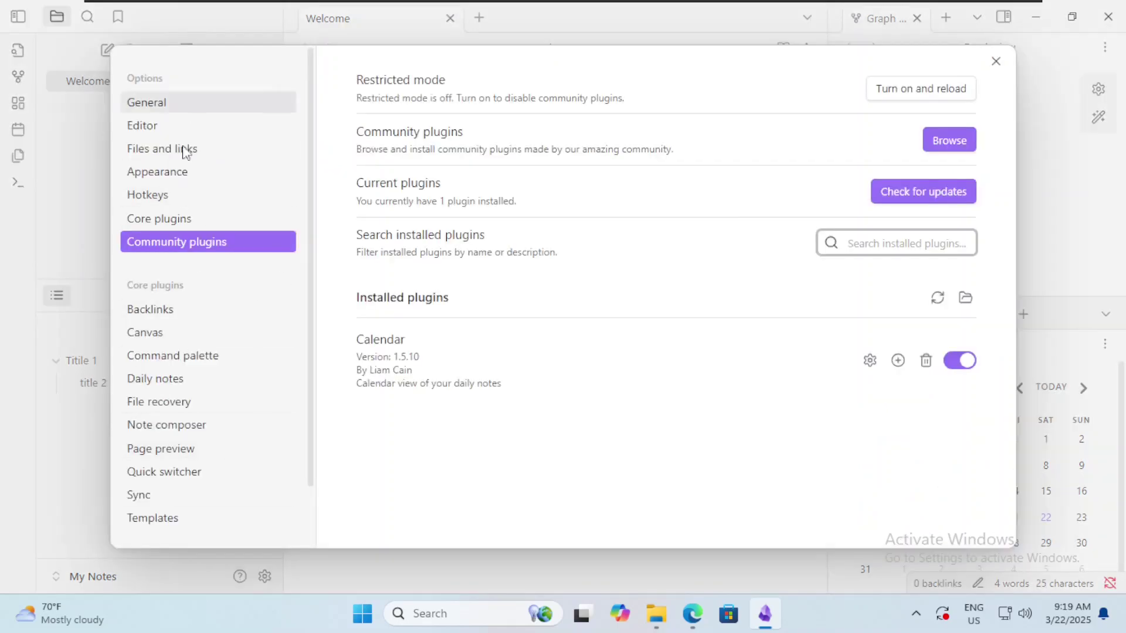
{"action": "left_click", "coordinate": [176, 171]}
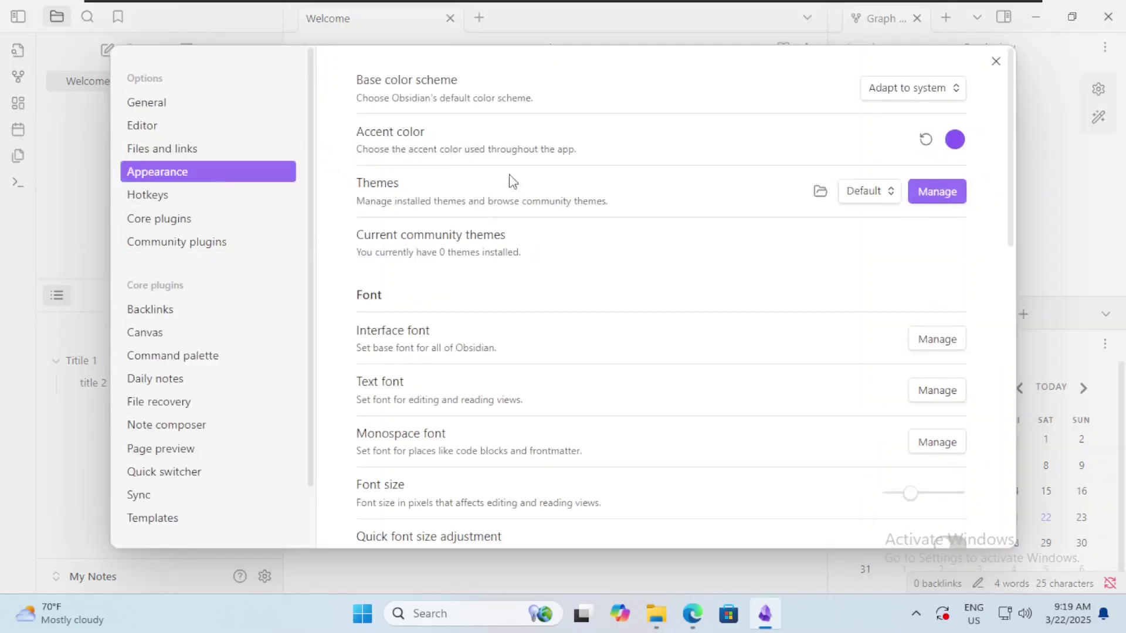
{"action": "left_click", "coordinate": [953, 193]}
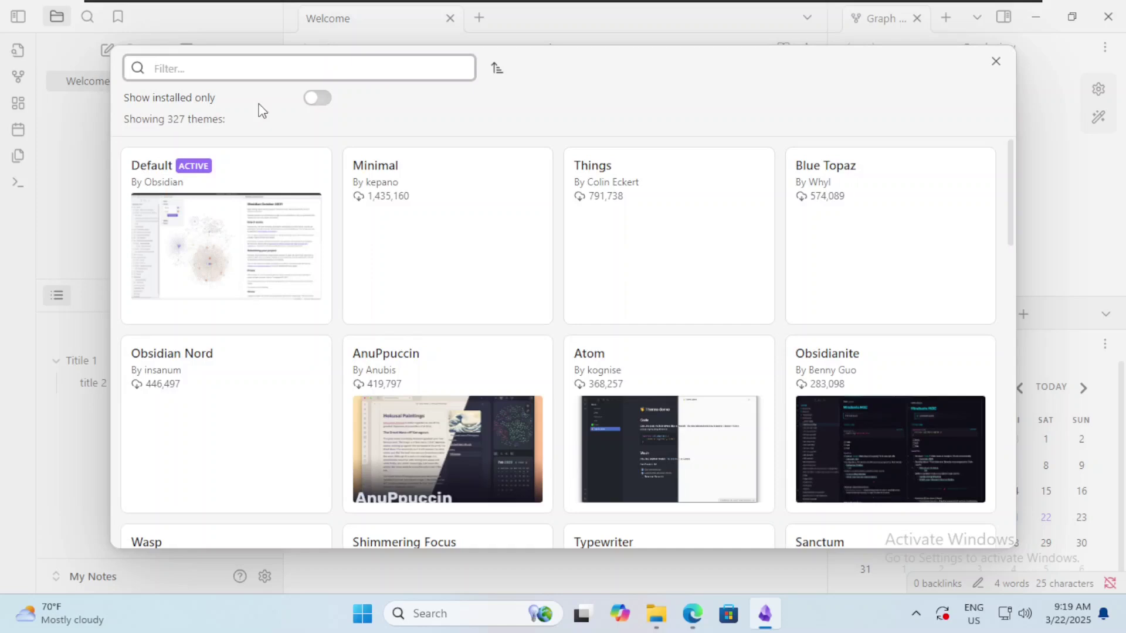
{"action": "type", "text": "hackt"}
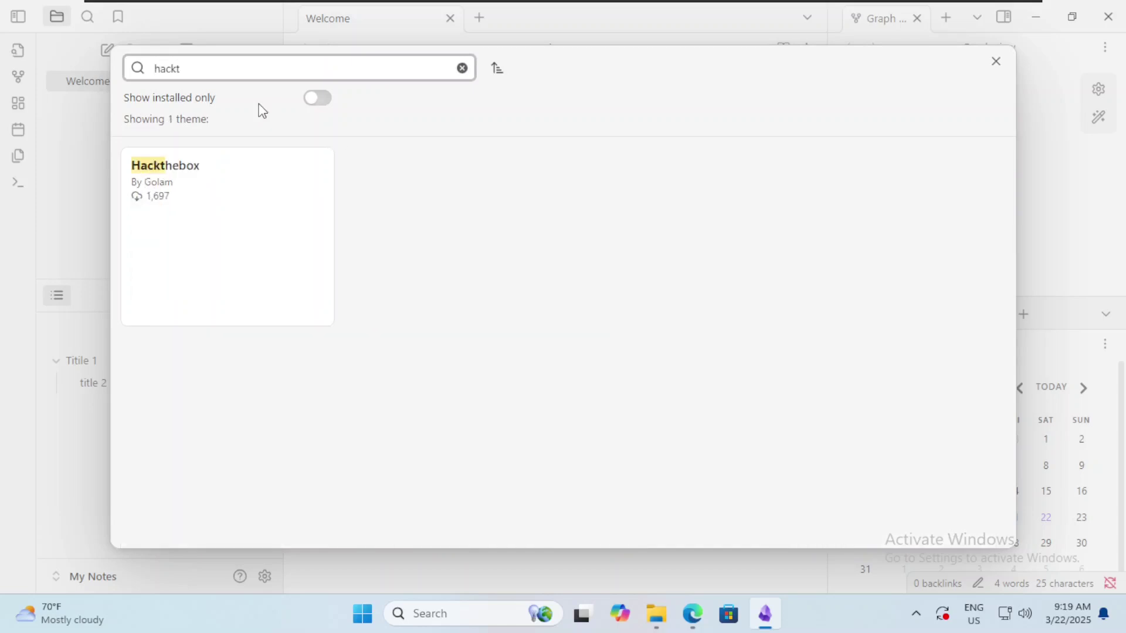
Install and apply the Hackthebox theme, then close the theme browser and settings.
{"action": "left_click", "coordinate": [171, 230]}
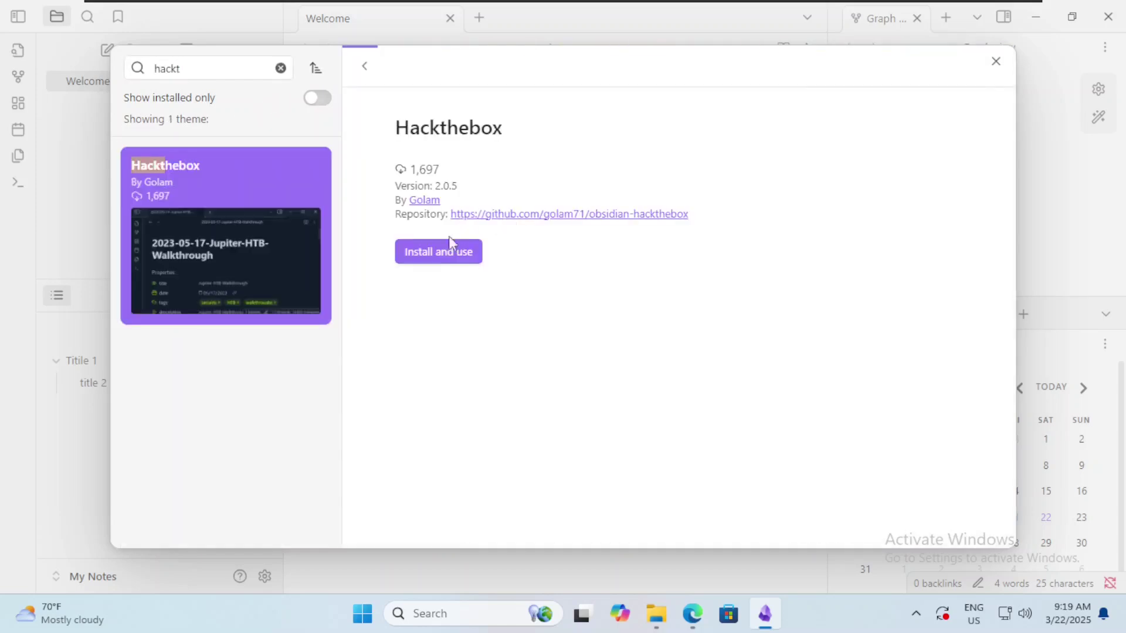
{"action": "left_click", "coordinate": [442, 246]}
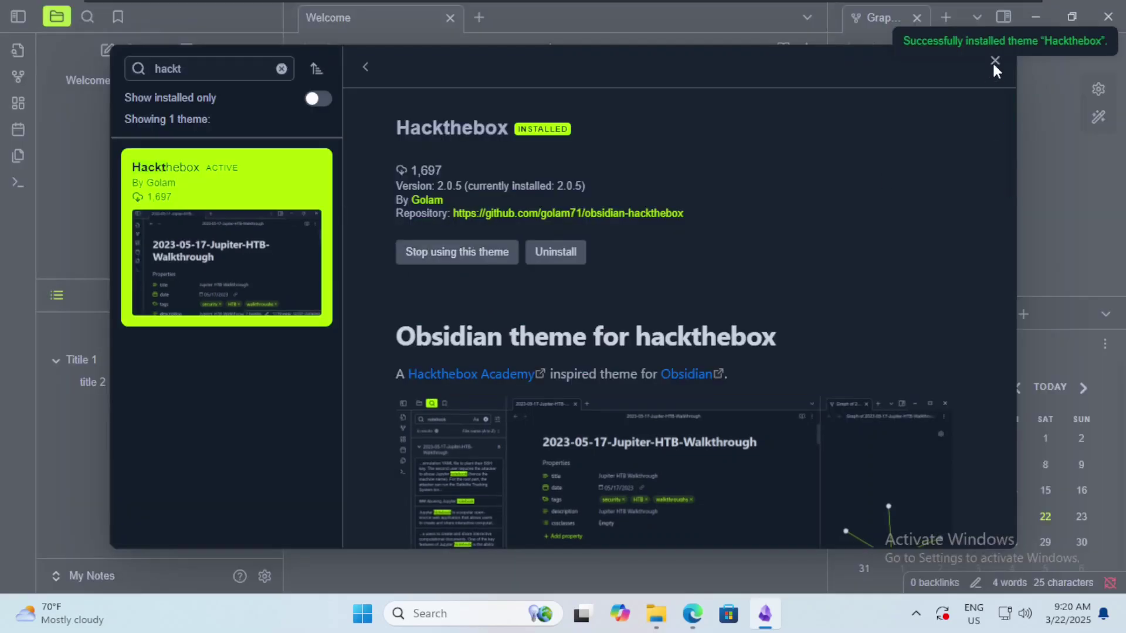
{"action": "left_click", "coordinate": [995, 61]}
{"action": "left_click", "coordinate": [993, 63]}
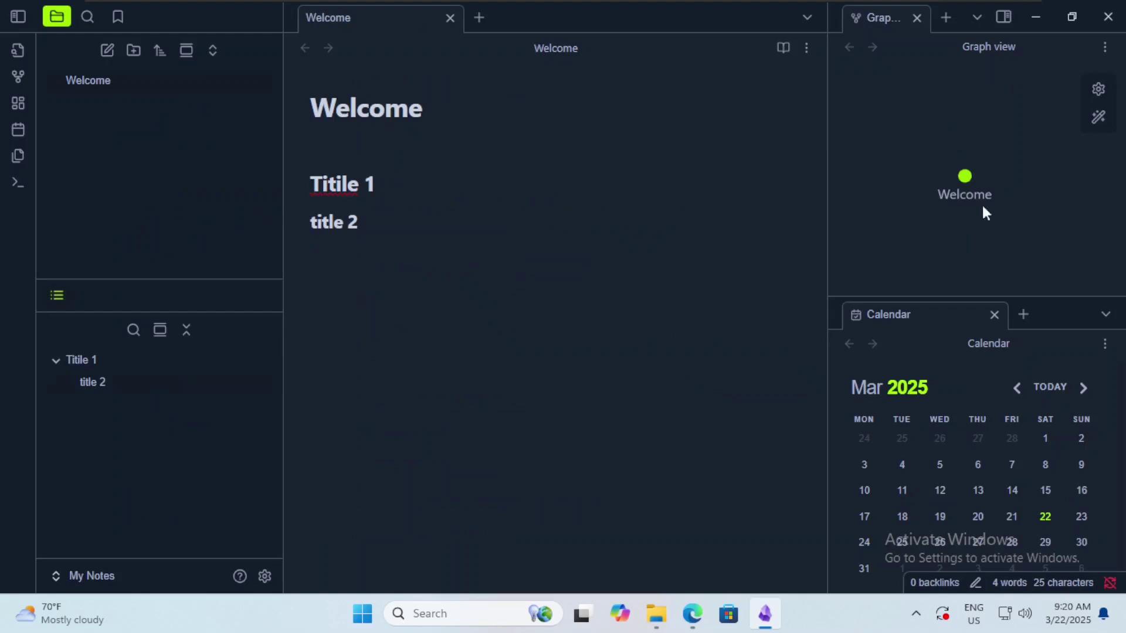
{"action": "key", "text": "ctrl+a"}
{"action": "left_click", "coordinate": [441, 246]}
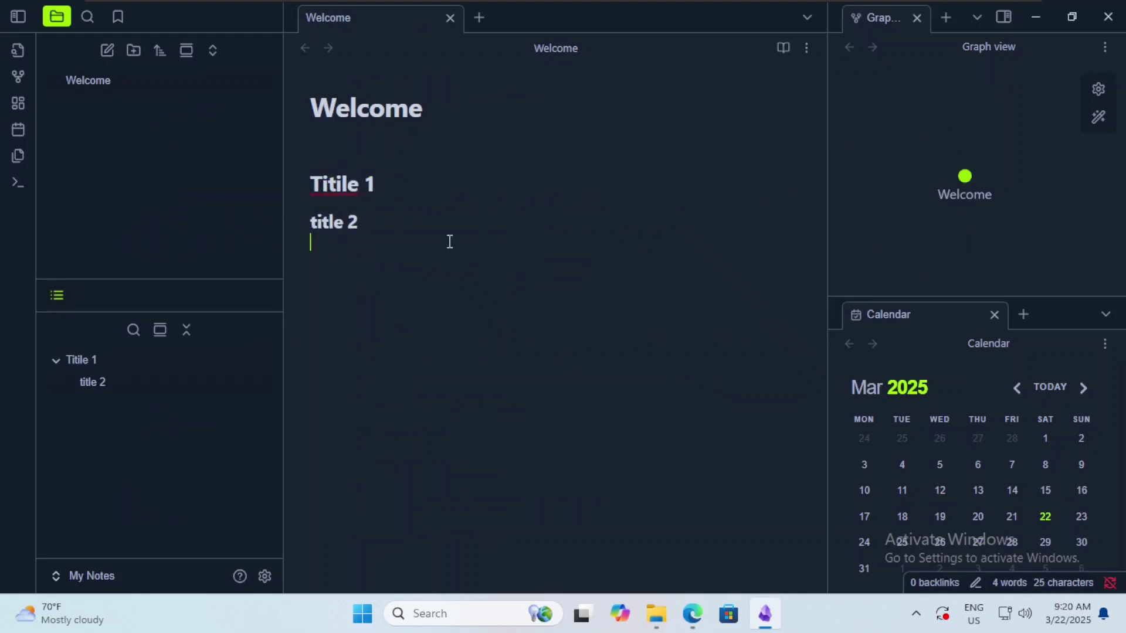